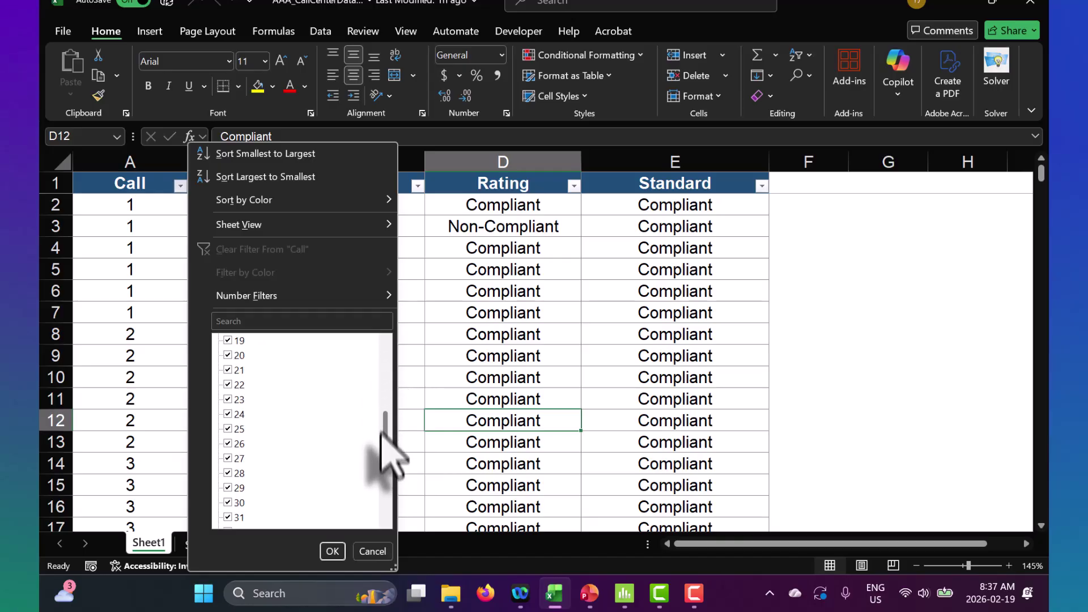
Inspect the filter values available in the Trial, Rating and Standard columns without applying any filter.
{"action": "left_click", "coordinate": [474, 432]}
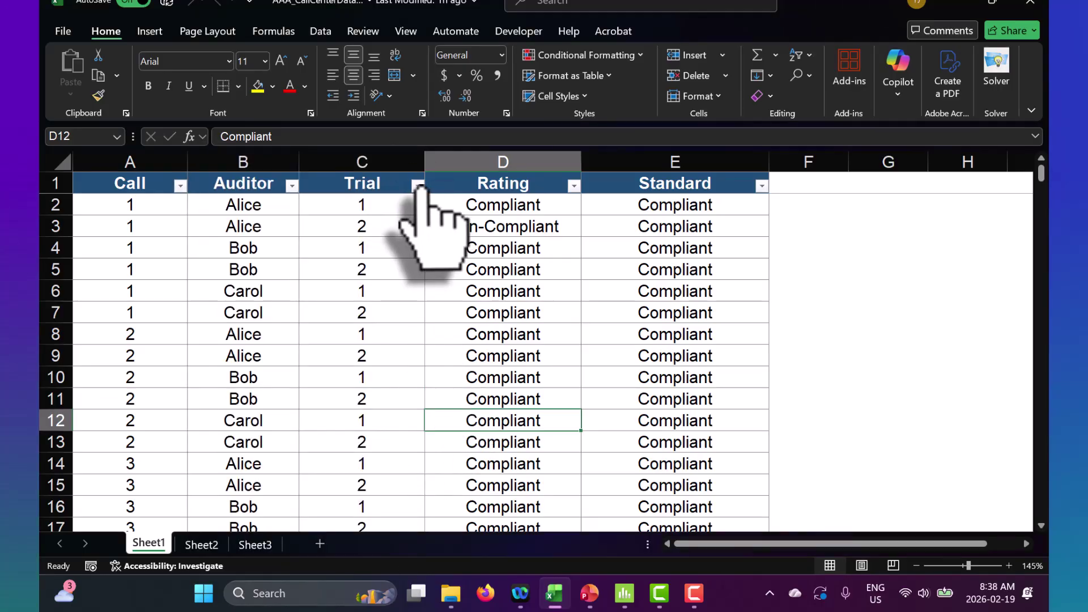
{"action": "left_click", "coordinate": [418, 186]}
{"action": "left_click", "coordinate": [523, 366]}
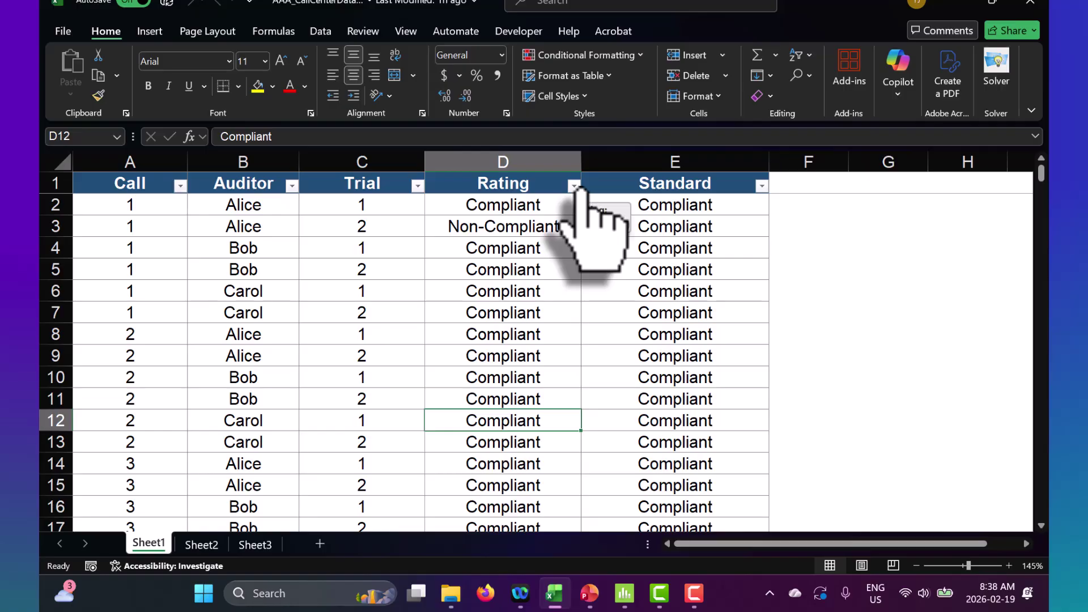
{"action": "left_click", "coordinate": [762, 185]}
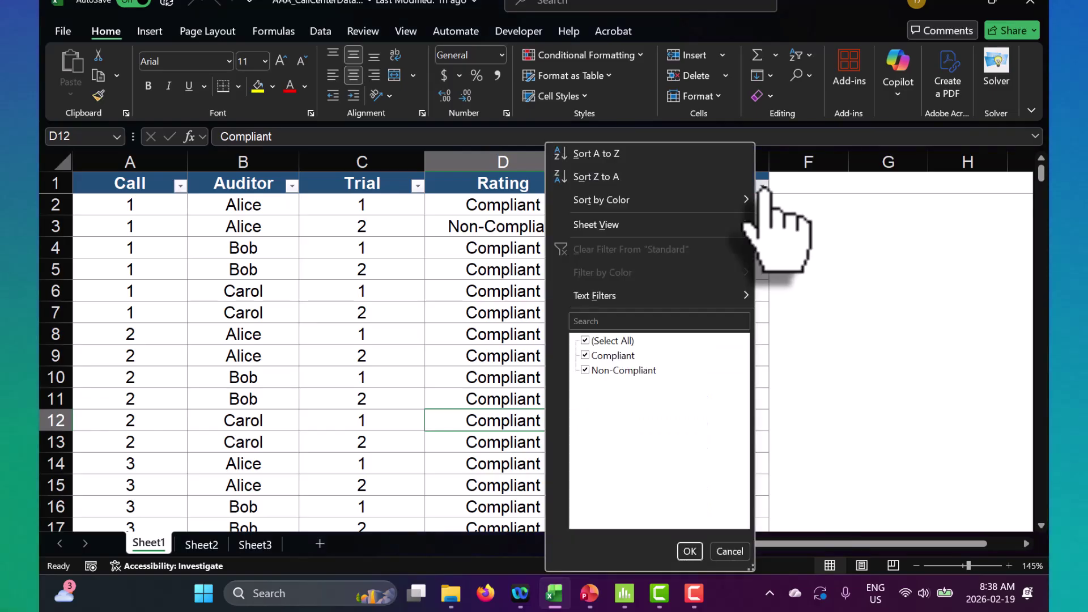
{"action": "left_click", "coordinate": [822, 265]}
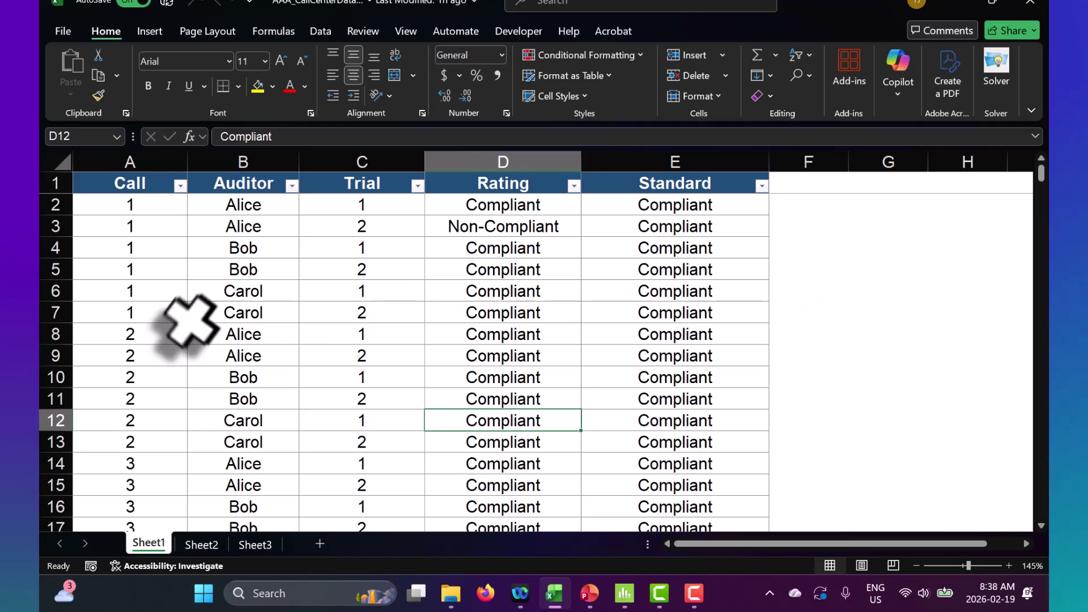
Copy the entire call data table from Sheet1, from Call through Standard, including the headers.
{"action": "left_click", "coordinate": [625, 596]}
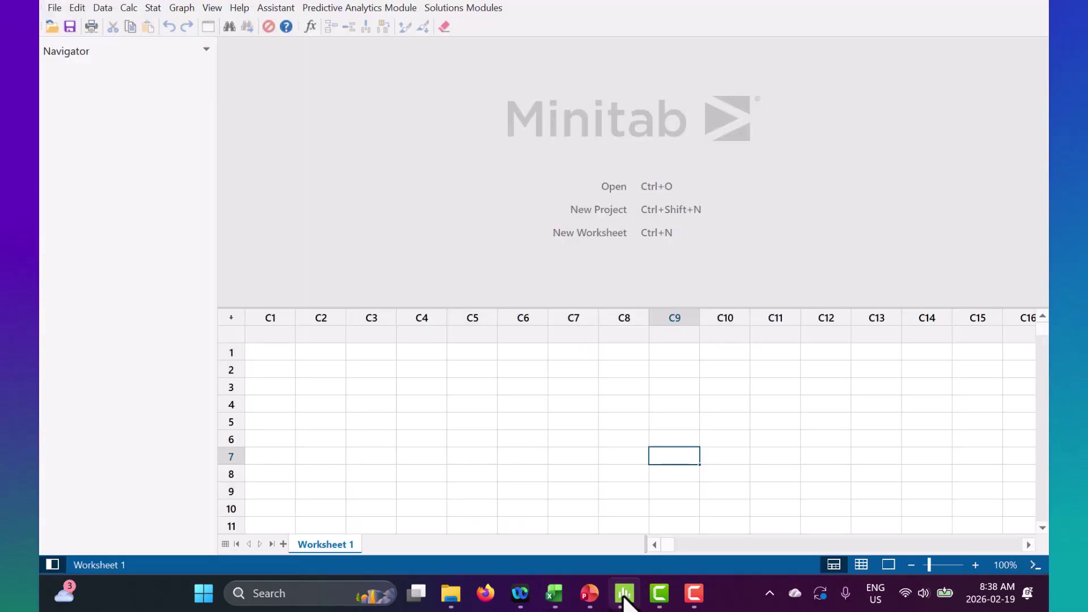
{"action": "left_click", "coordinate": [624, 595]}
{"action": "left_click", "coordinate": [244, 377]}
{"action": "left_click", "coordinate": [99, 187]}
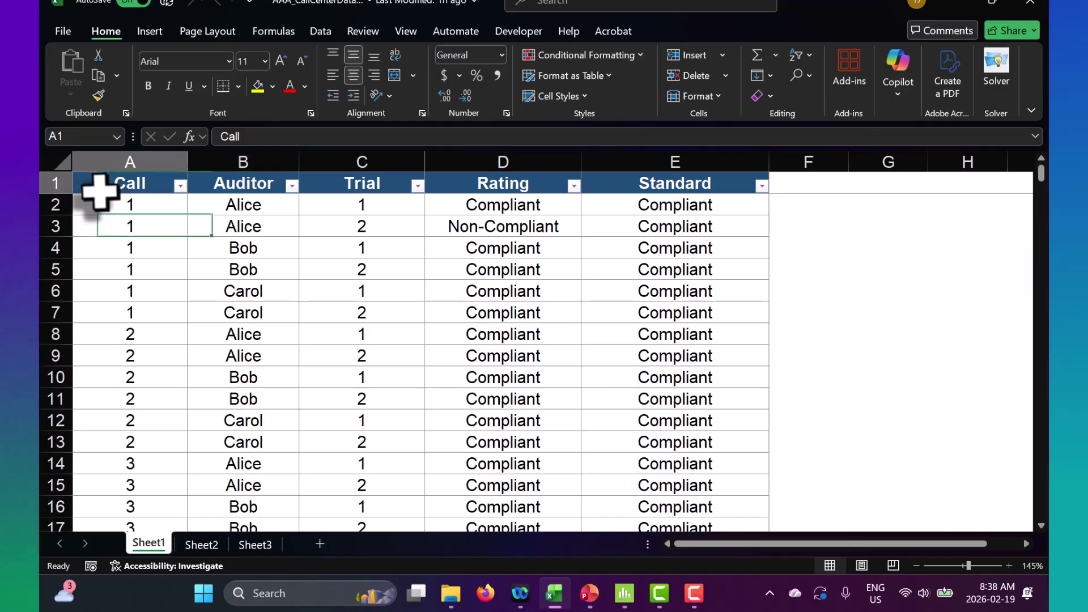
{"action": "key", "text": "ctrl+a"}
{"action": "key", "text": "ctrl+c"}
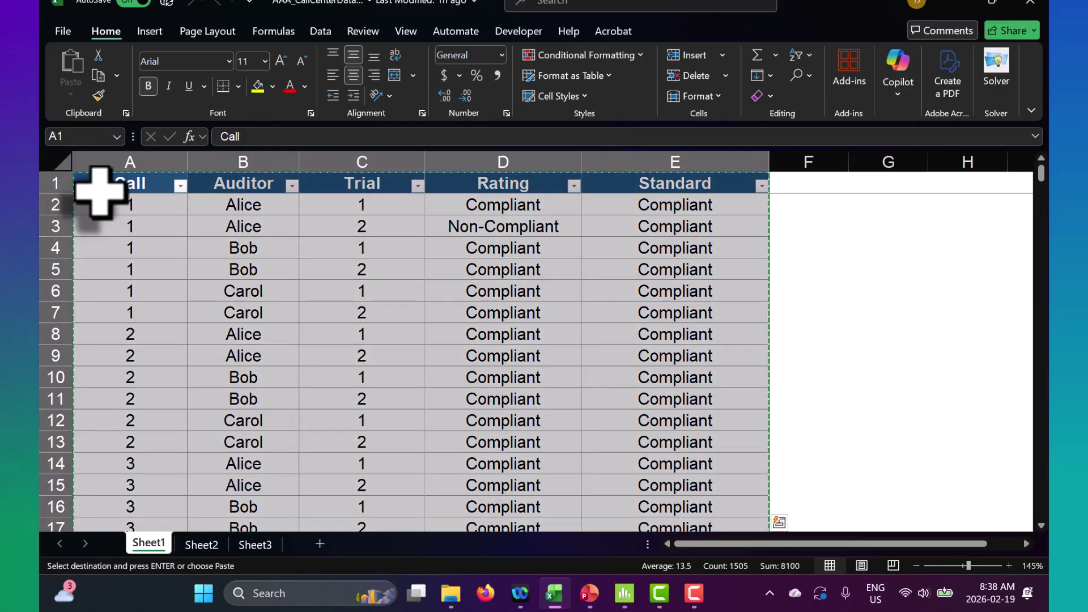
Switch to Minitab and paste the copied table into Worksheet 1, starting at the name cell of column C1.
{"action": "left_click", "coordinate": [624, 593]}
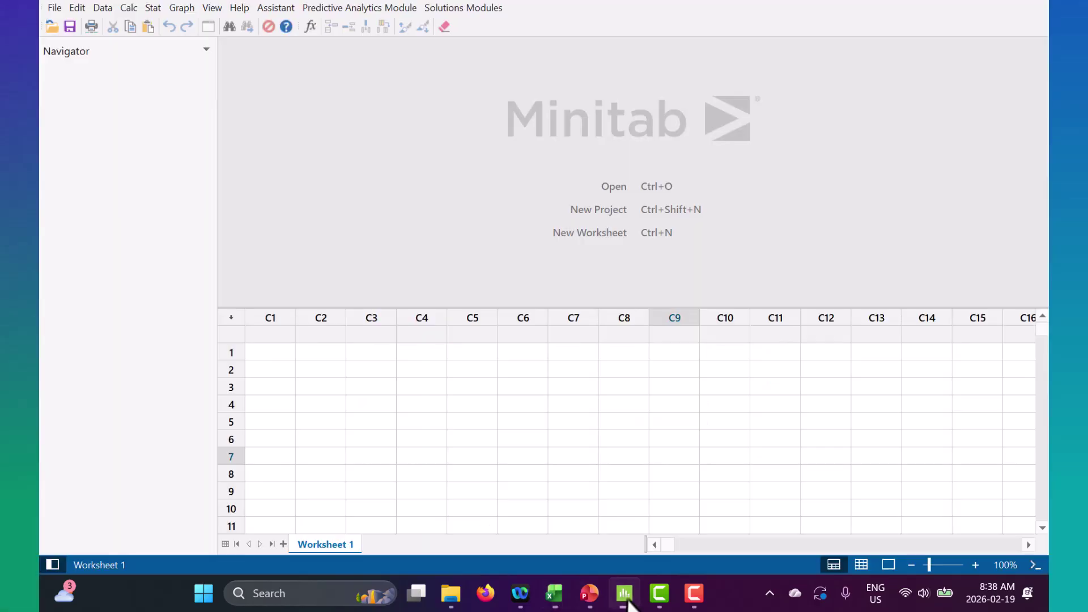
{"action": "left_click", "coordinate": [269, 336]}
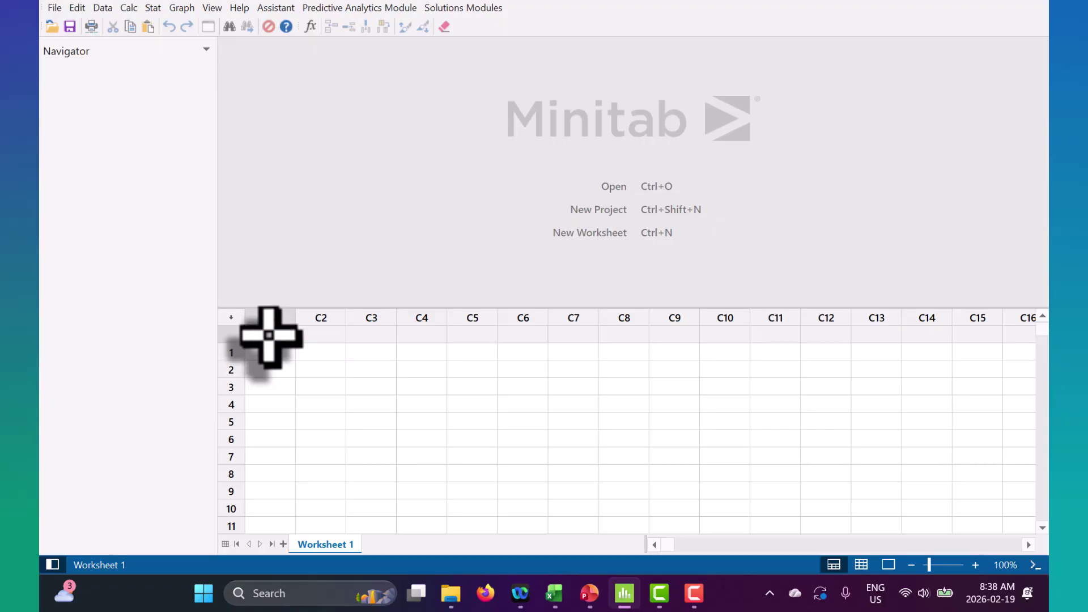
{"action": "key", "text": "ctrl+v"}
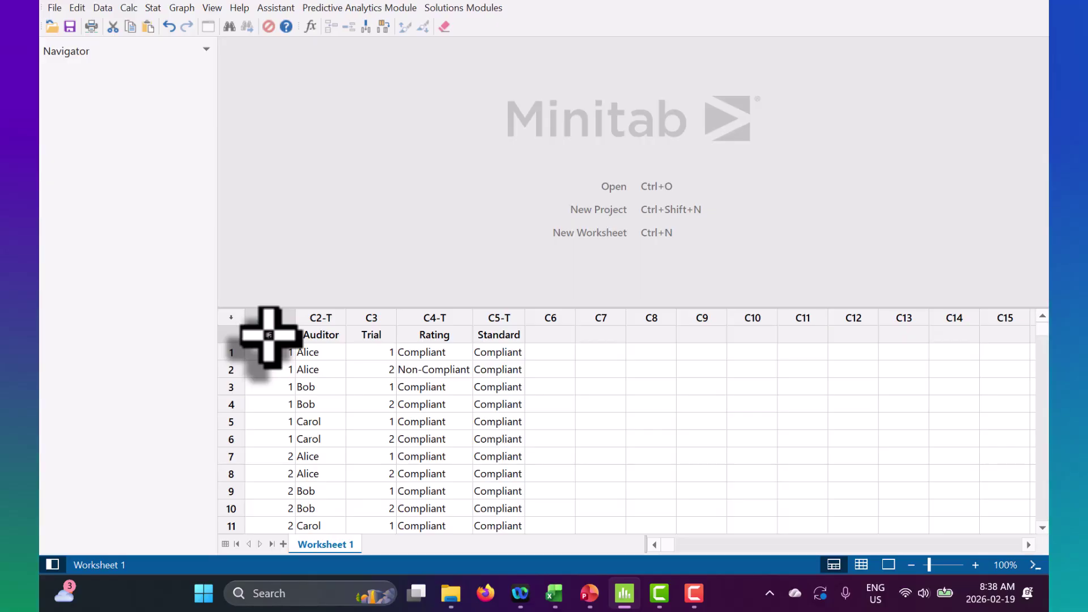
Set up an Attribute Agreement Analysis with Rating as attribute column, Call as samples, Auditor as appraisers and Standard as known standard.
{"action": "left_click", "coordinate": [151, 7]}
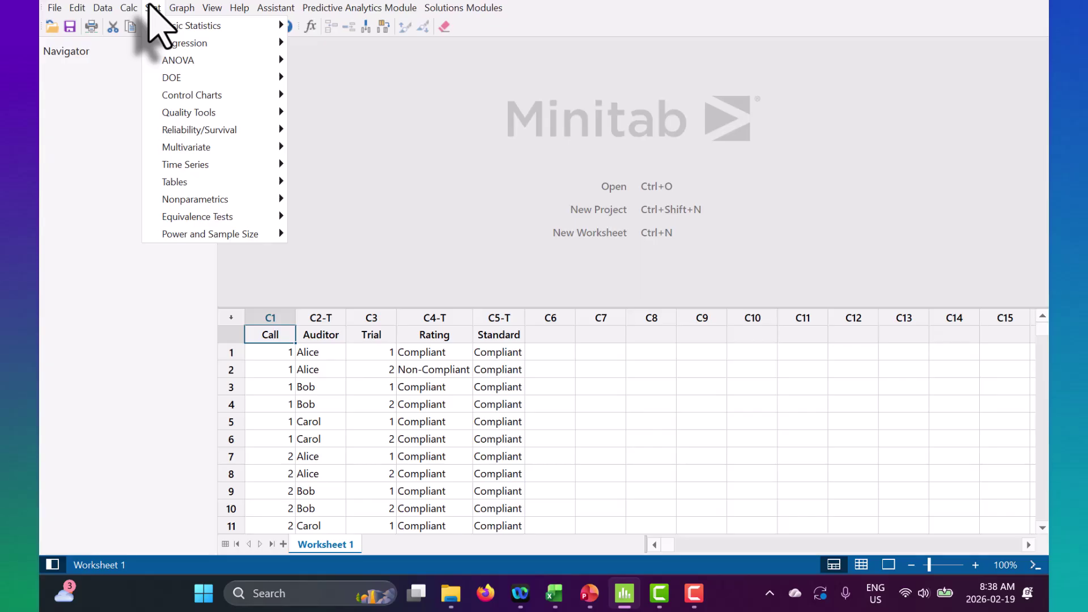
{"action": "mouse_move", "coordinate": [195, 83]}
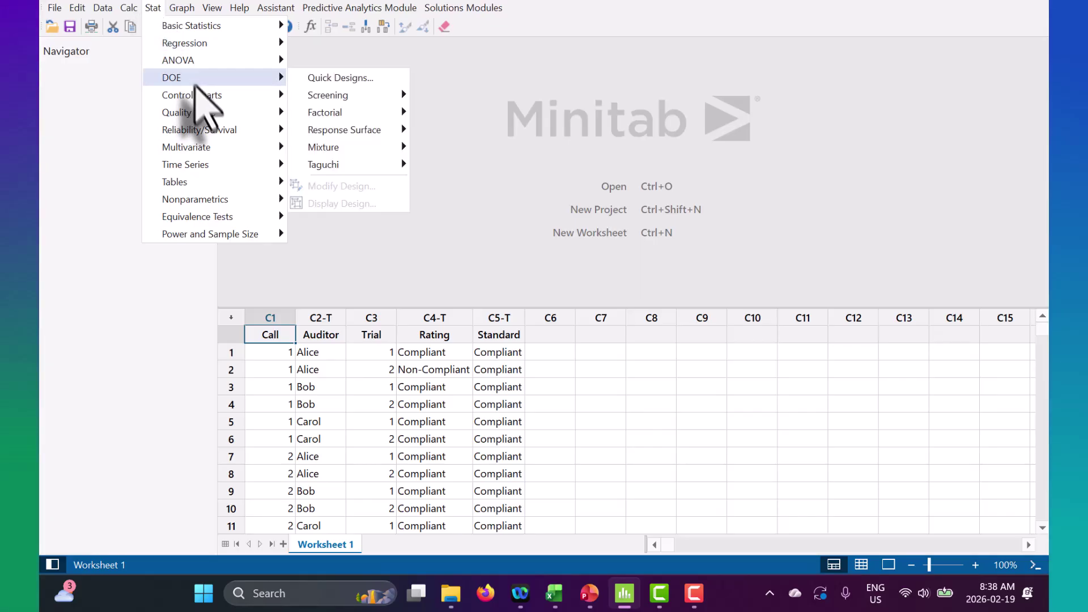
{"action": "mouse_move", "coordinate": [201, 113]}
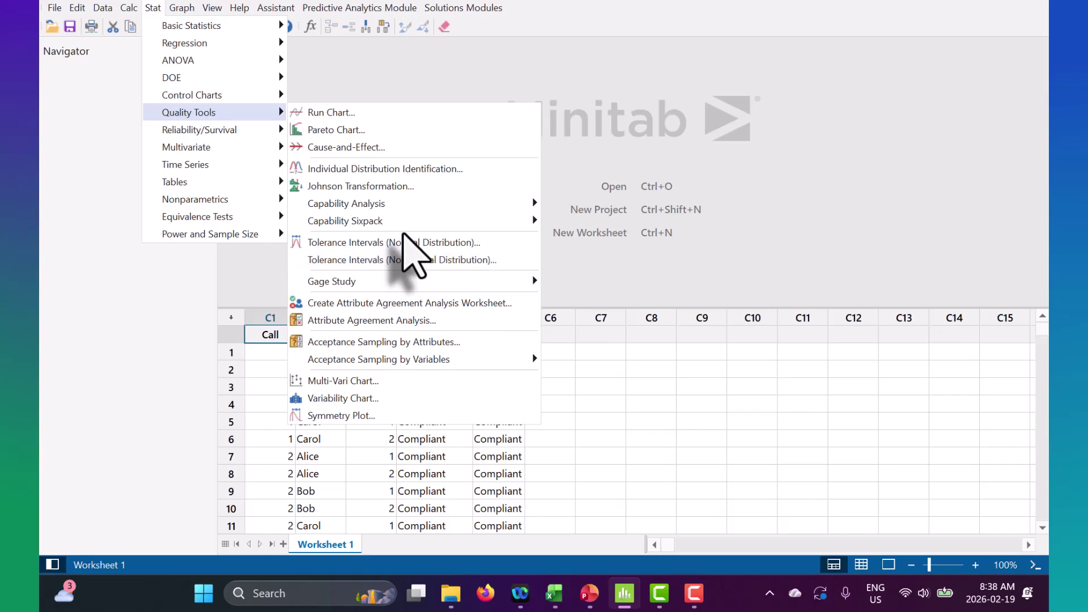
{"action": "left_click", "coordinate": [391, 321]}
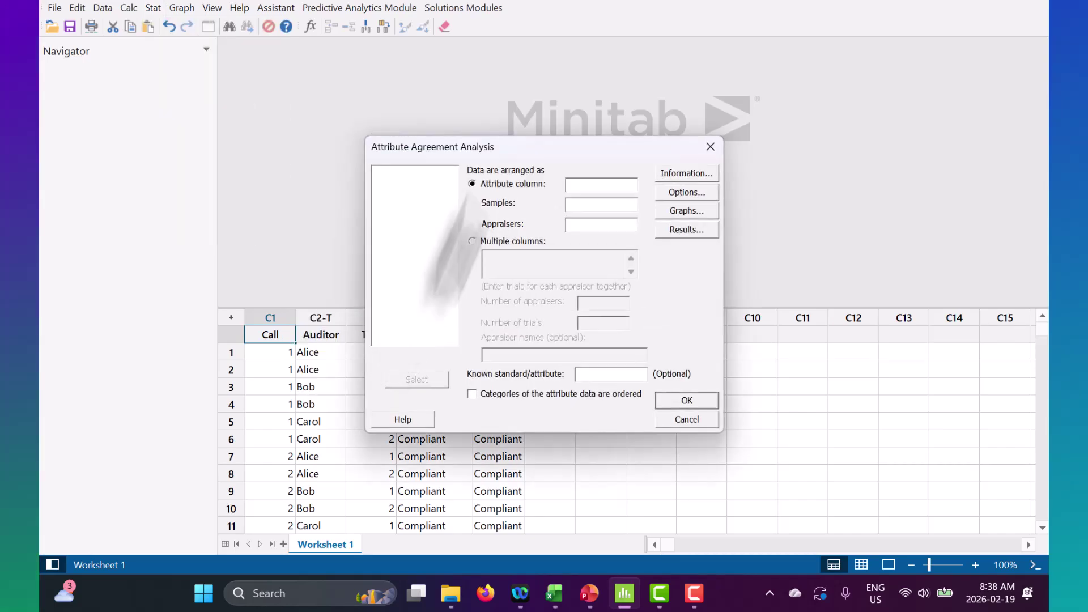
{"action": "left_click_drag", "start_coordinate": [487, 153], "coordinate": [683, 213]}
{"action": "left_click", "coordinate": [617, 235]}
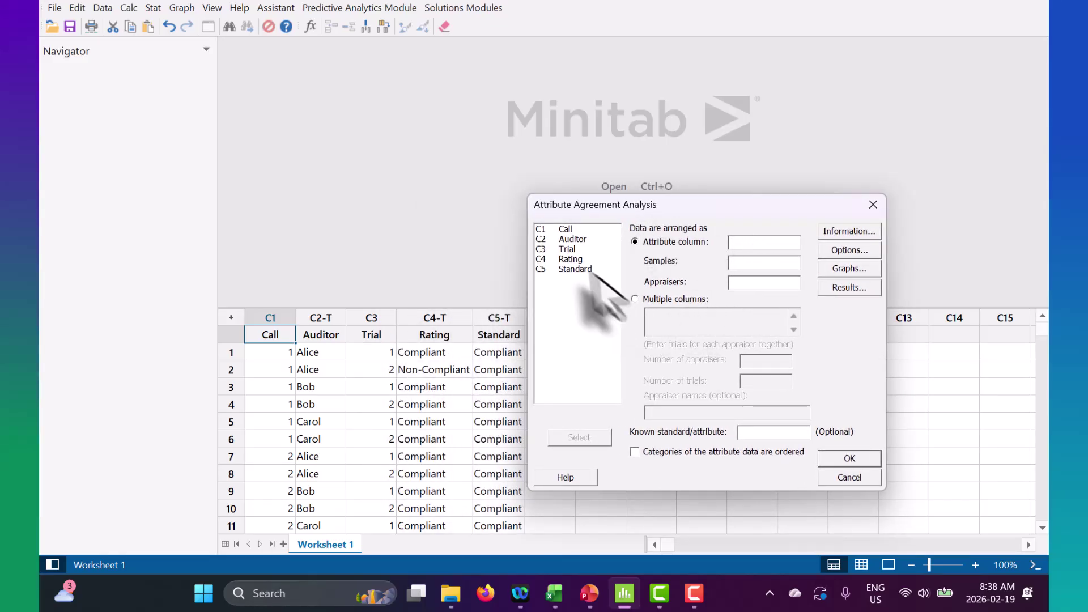
{"action": "double_click", "coordinate": [572, 259]}
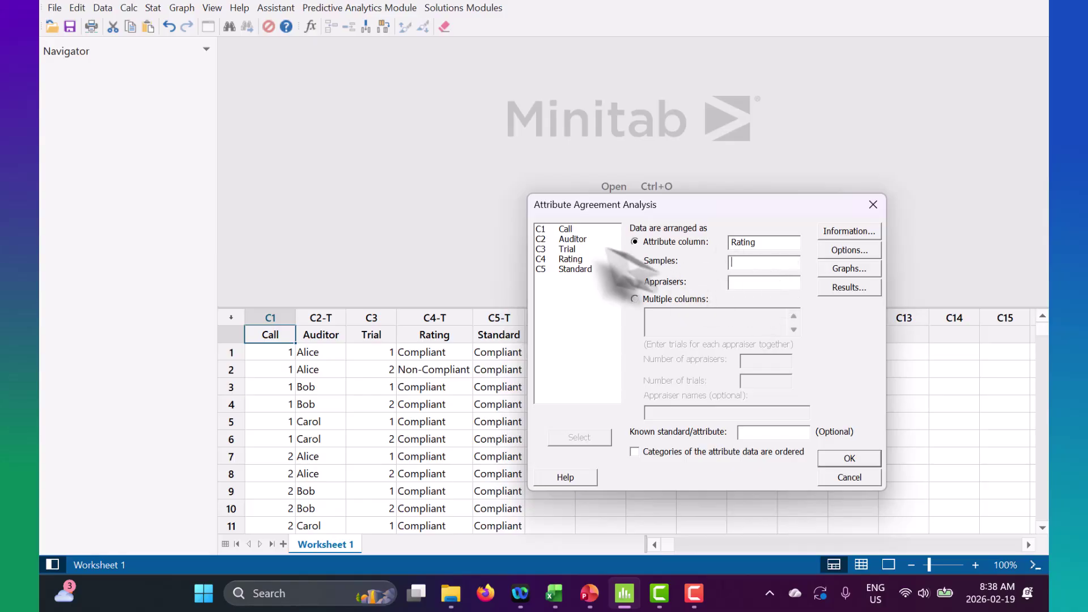
{"action": "double_click", "coordinate": [567, 229]}
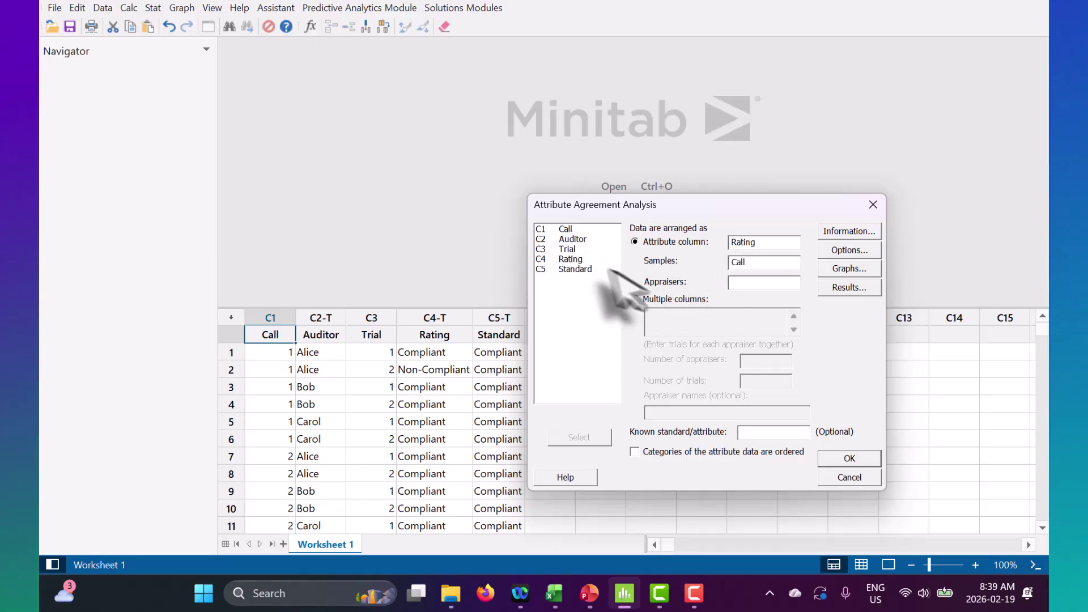
{"action": "double_click", "coordinate": [584, 241]}
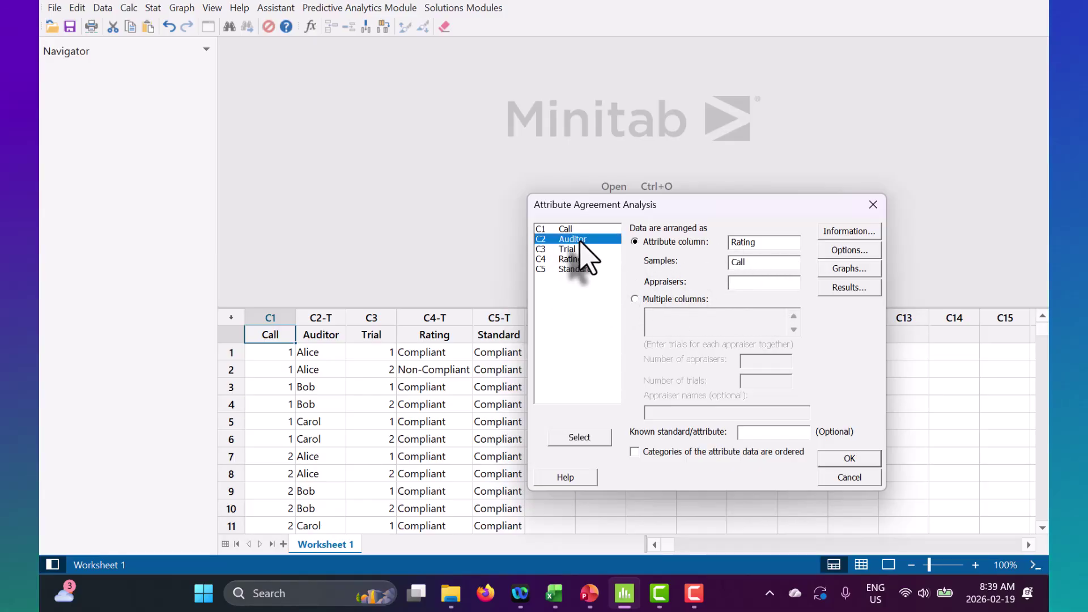
{"action": "left_click", "coordinate": [774, 432]}
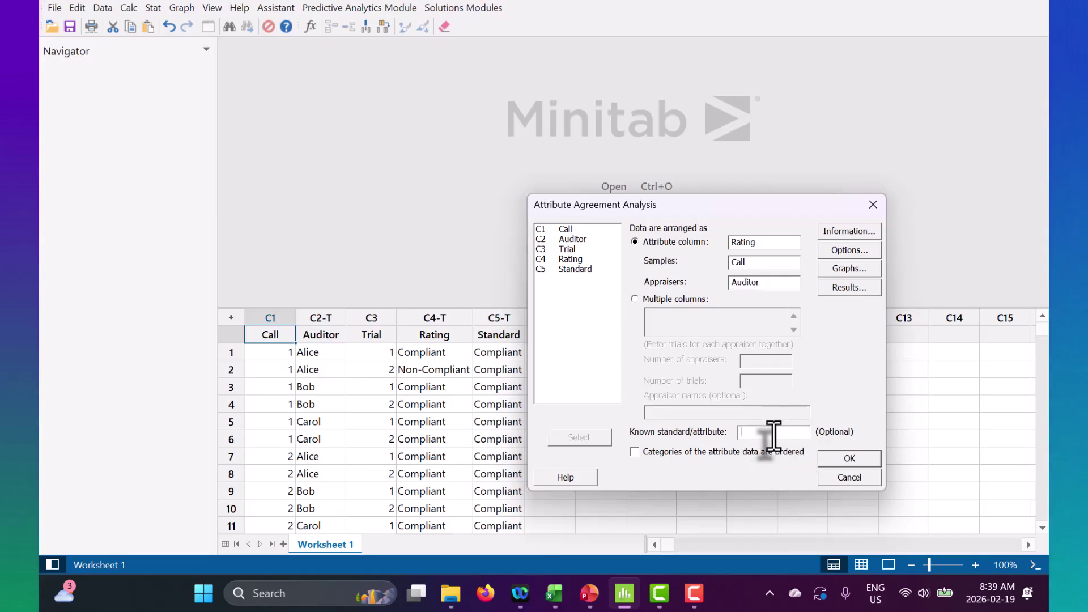
{"action": "double_click", "coordinate": [575, 269]}
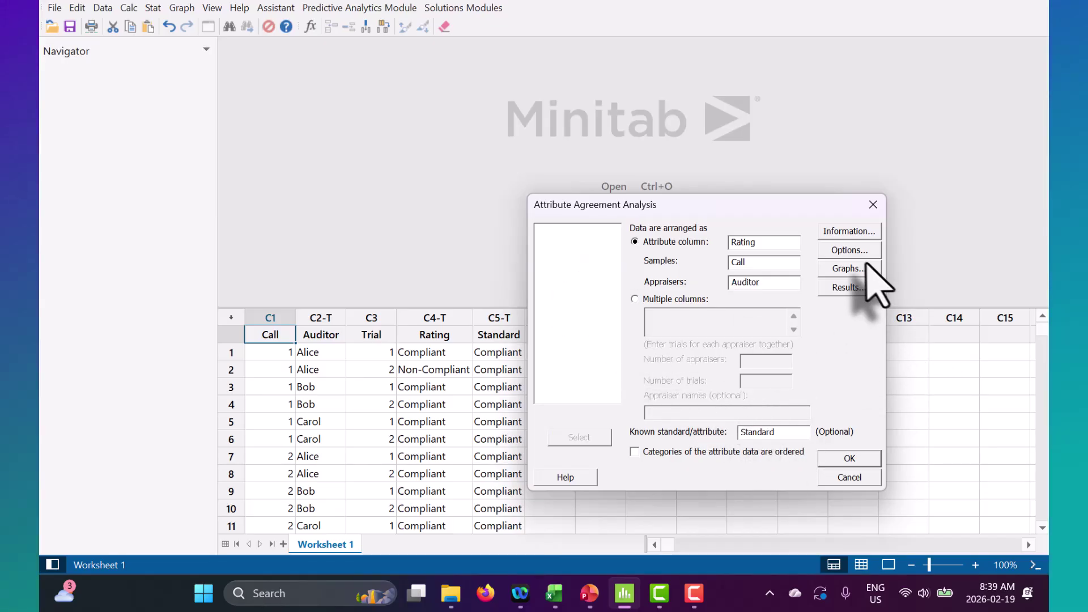
Enable the disagreement table in the options of the Attribute Agreement Analysis.
{"action": "left_click", "coordinate": [852, 251]}
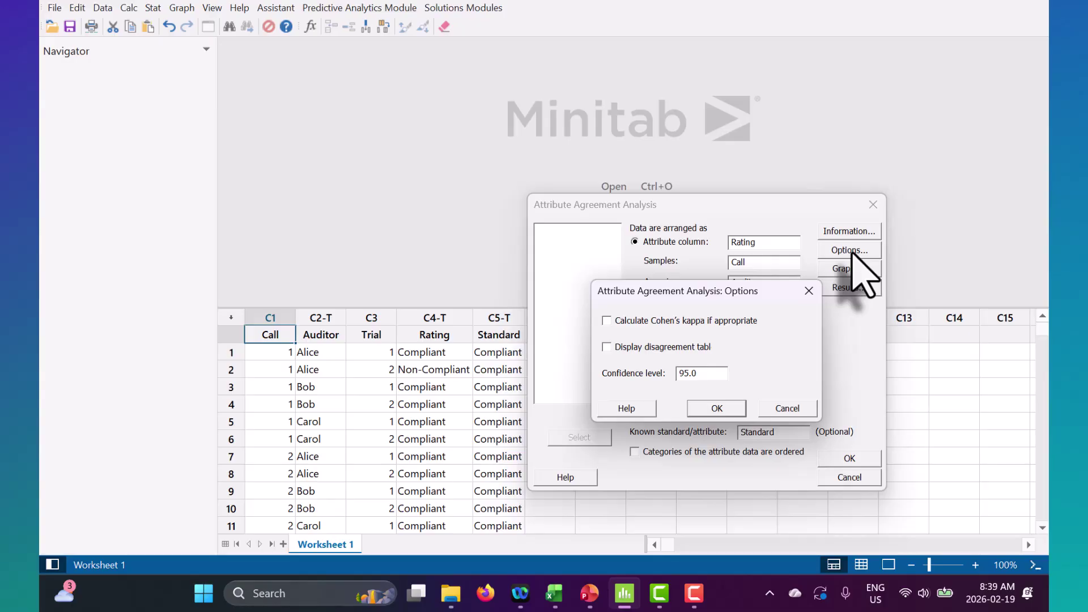
{"action": "left_click", "coordinate": [692, 348]}
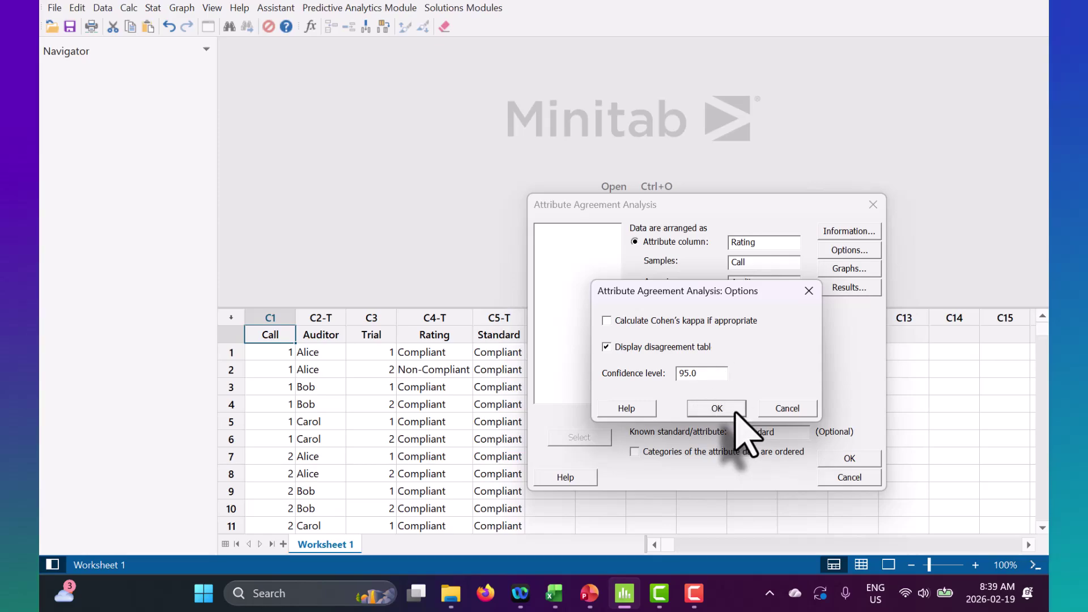
{"action": "left_click", "coordinate": [716, 407]}
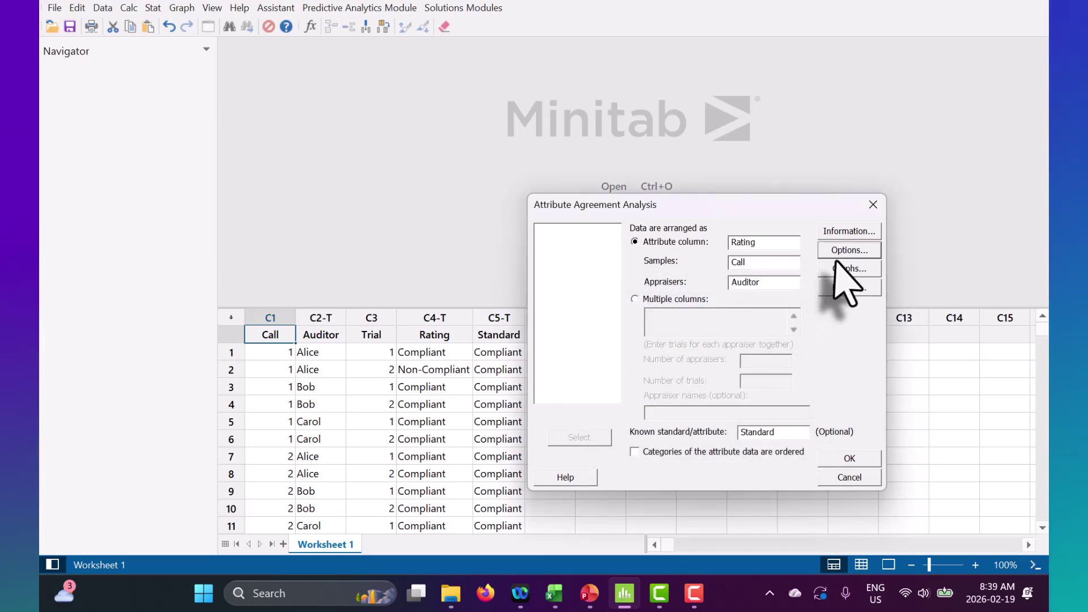
Check the graph and results display settings of the Attribute Agreement Analysis and run it.
{"action": "left_click", "coordinate": [850, 270]}
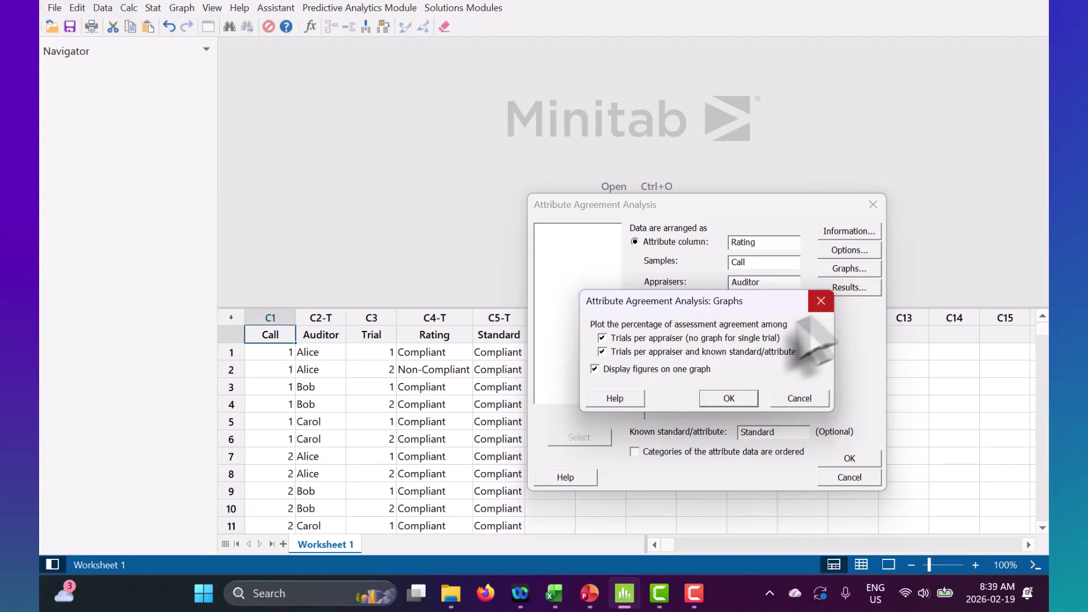
{"action": "left_click", "coordinate": [821, 302]}
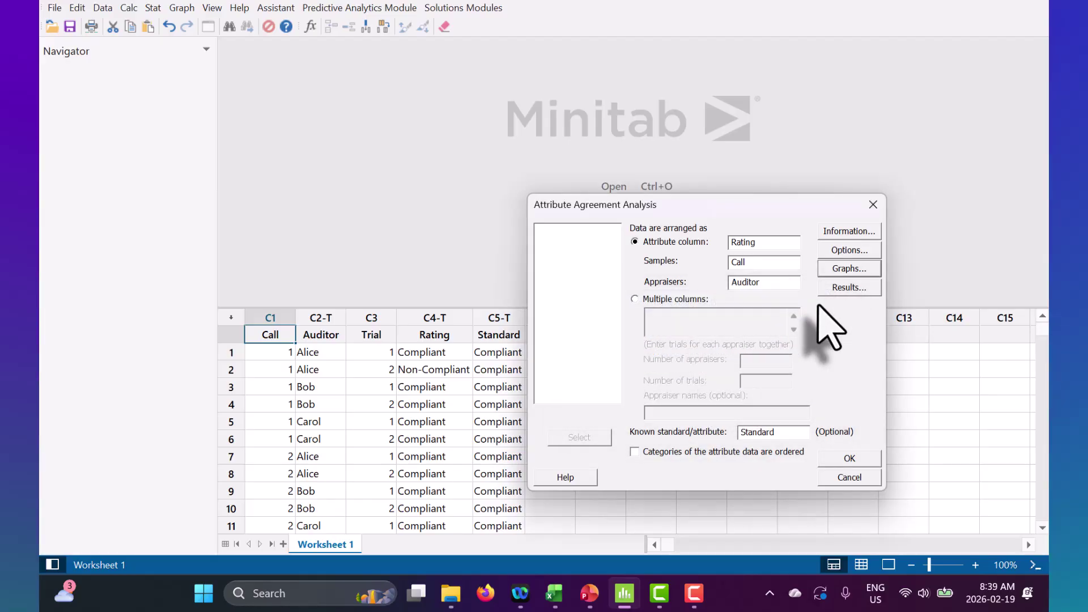
{"action": "left_click", "coordinate": [848, 290]}
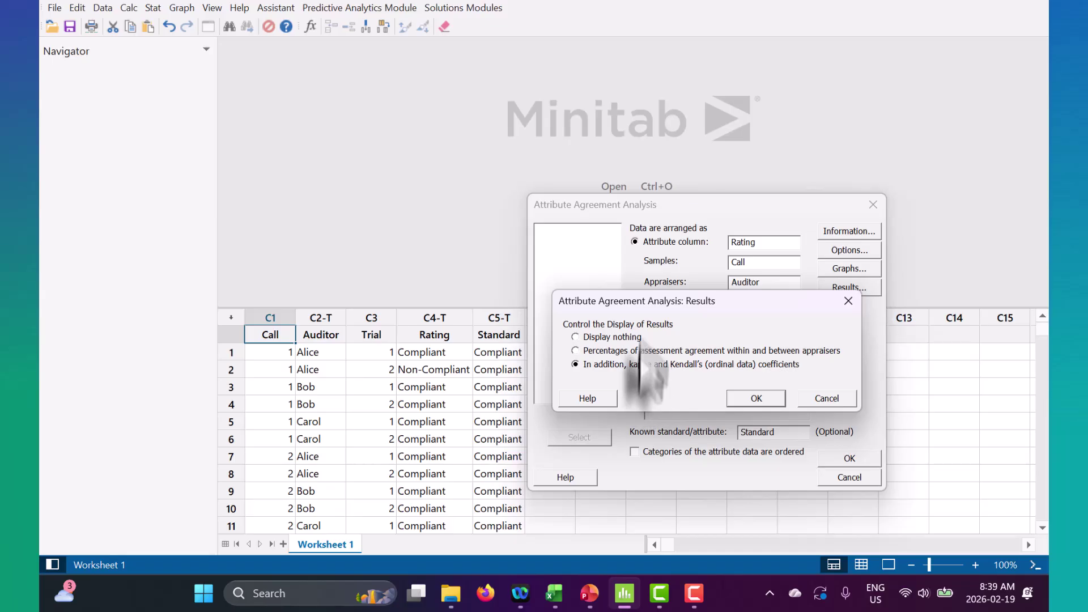
{"action": "left_click", "coordinate": [752, 398]}
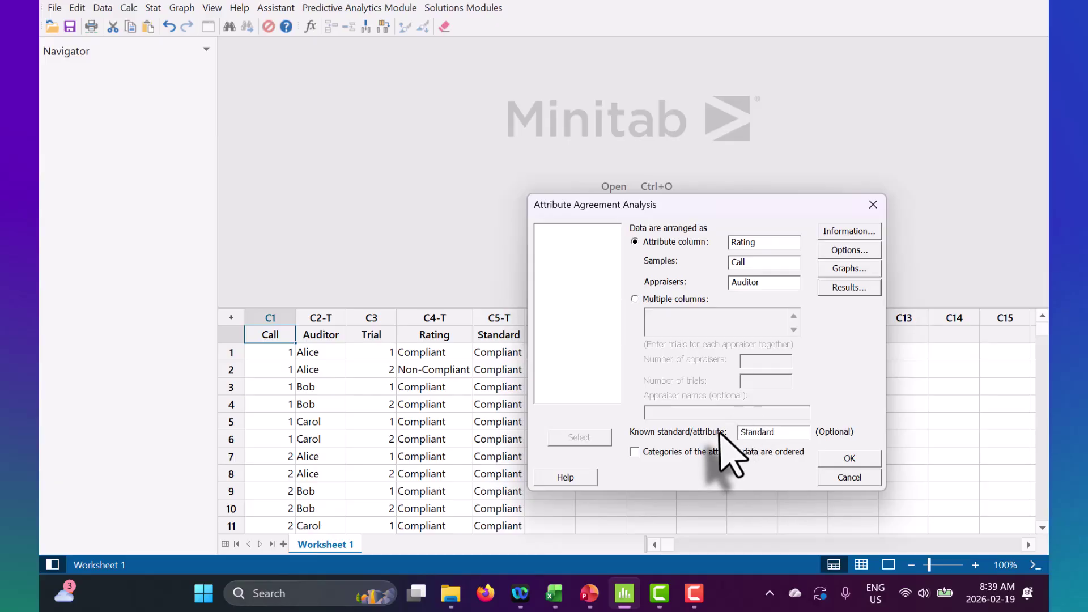
{"action": "left_click", "coordinate": [864, 463]}
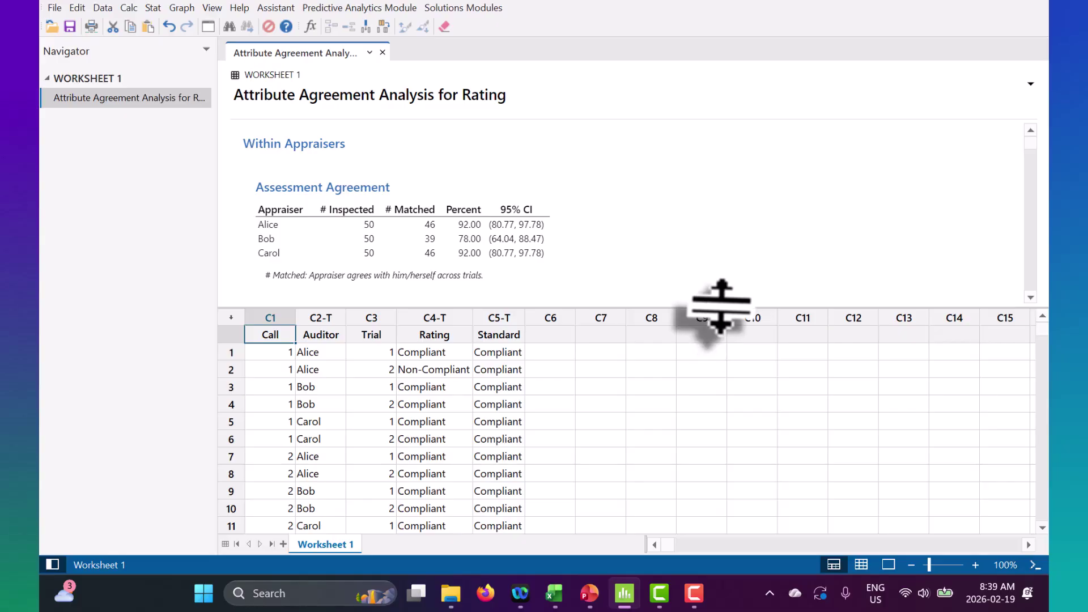
Enlarge the output area and examine the agreement, disagreement and Fleiss' kappa tables within appraisers and for each appraiser versus standard.
{"action": "left_click_drag", "start_coordinate": [721, 306], "coordinate": [752, 446]}
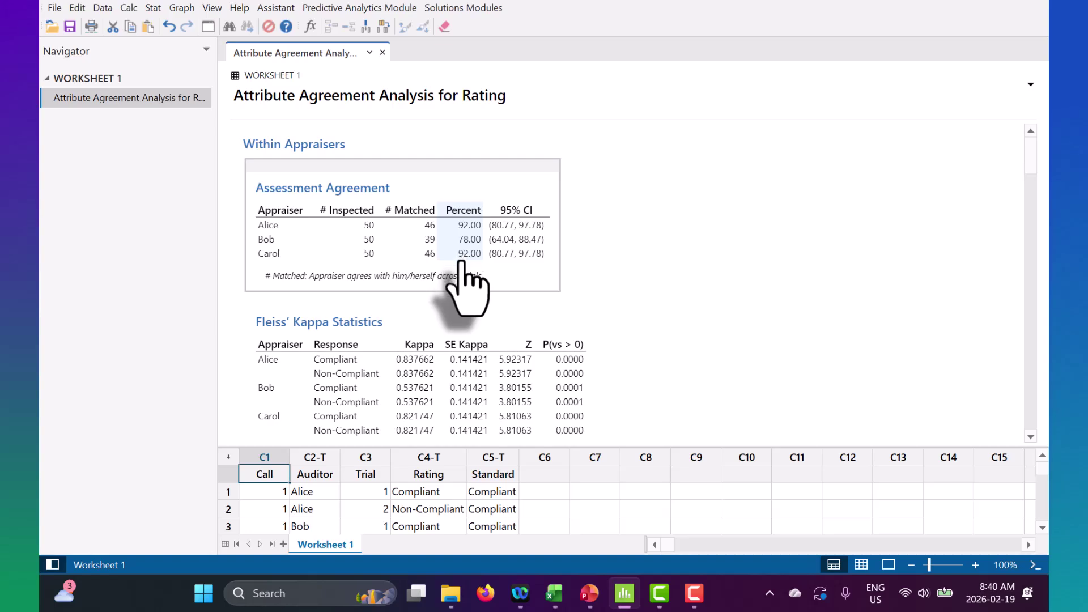
{"action": "scroll", "coordinate": [466, 264], "scroll_direction": "down", "scroll_amount": 2}
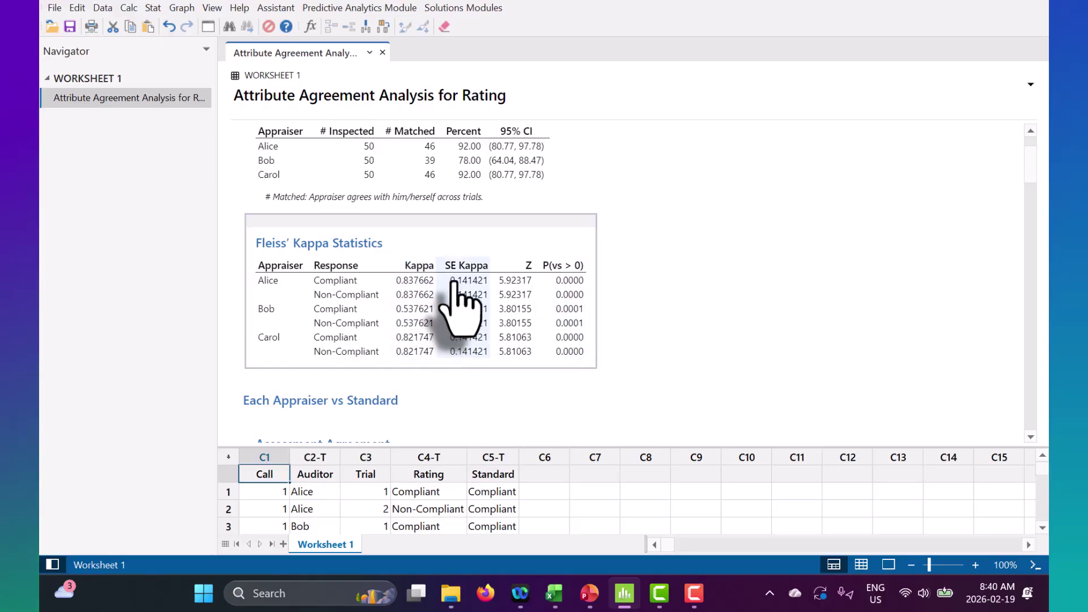
{"action": "scroll", "coordinate": [456, 281], "scroll_direction": "down", "scroll_amount": 2}
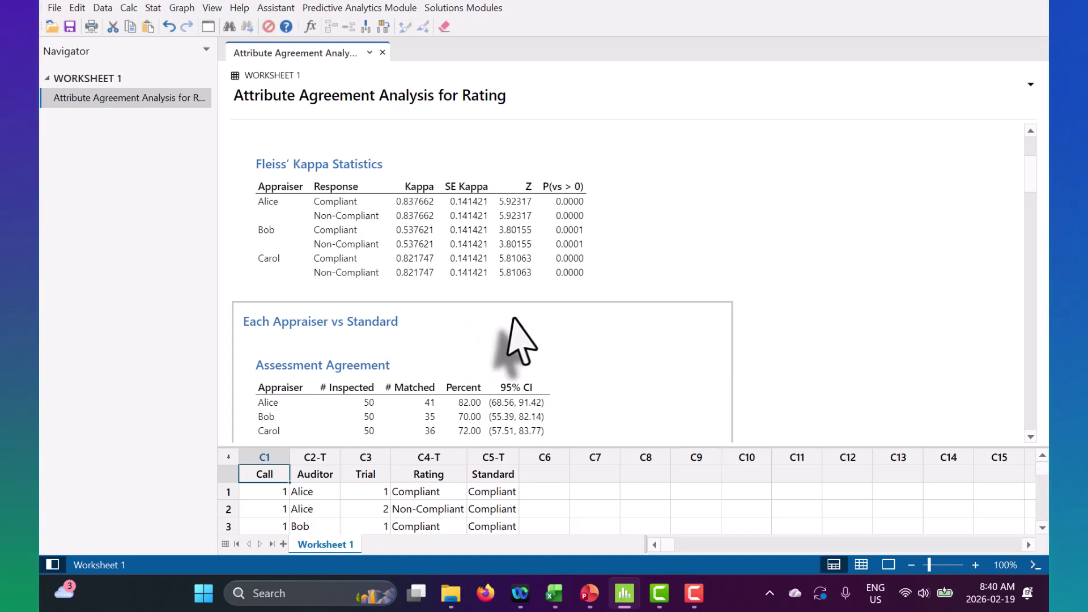
{"action": "scroll", "coordinate": [517, 335], "scroll_direction": "down", "scroll_amount": 3}
{"action": "scroll", "coordinate": [456, 237], "scroll_direction": "down", "scroll_amount": 3}
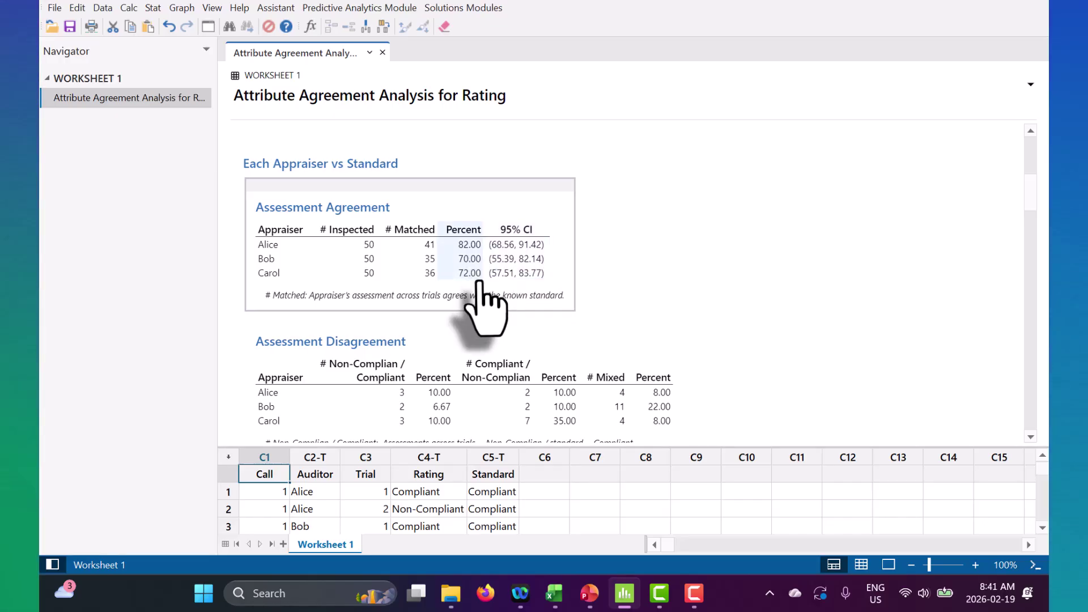
{"action": "scroll", "coordinate": [481, 286], "scroll_direction": "down", "scroll_amount": 3}
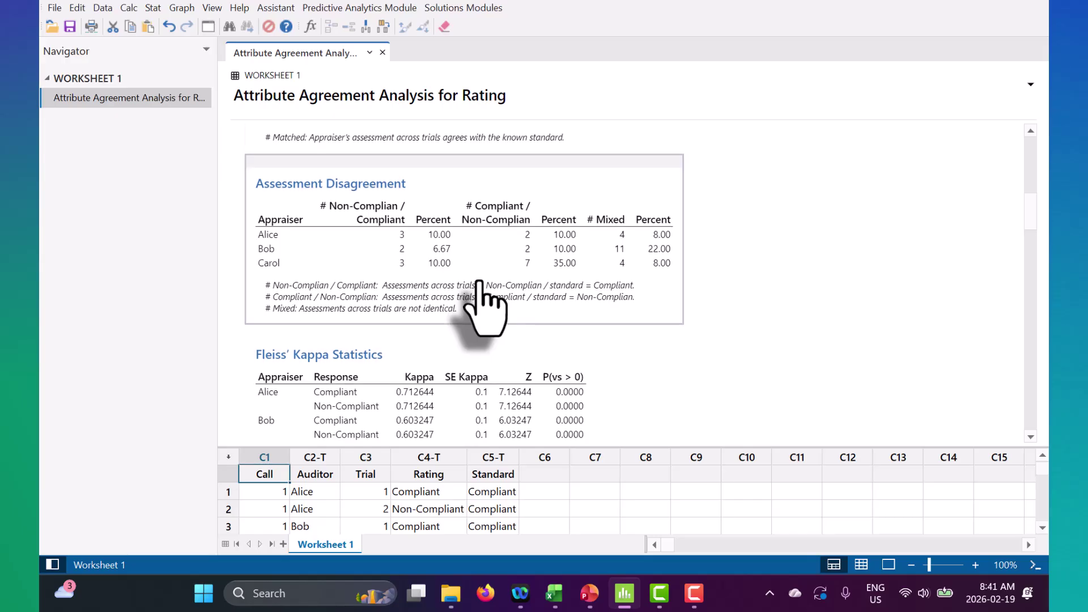
{"action": "scroll", "coordinate": [445, 363], "scroll_direction": "down", "scroll_amount": 2}
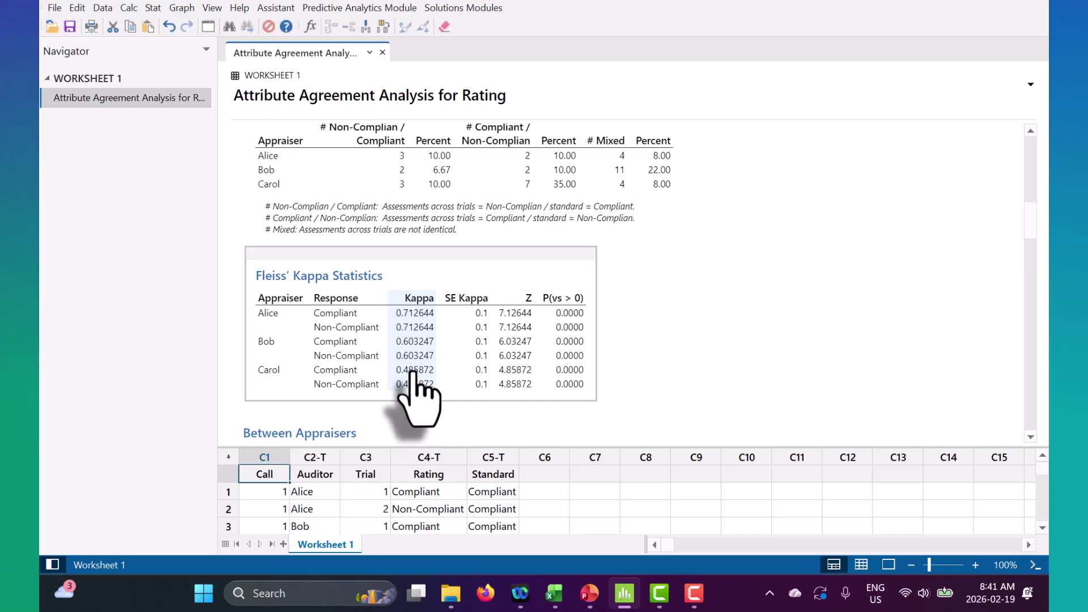
{"action": "left_click", "coordinate": [567, 306]}
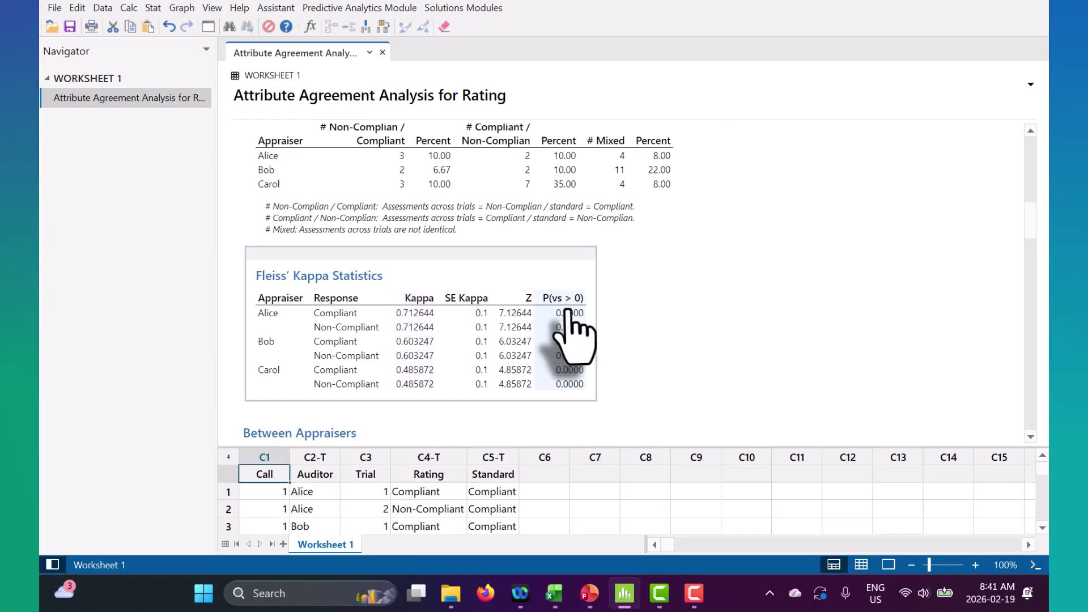
Look over the kappa statistics for each appraiser versus standard and the between-appraisers and all-appraisers-versus-standard results.
{"action": "scroll", "coordinate": [627, 365], "scroll_direction": "up", "scroll_amount": 2}
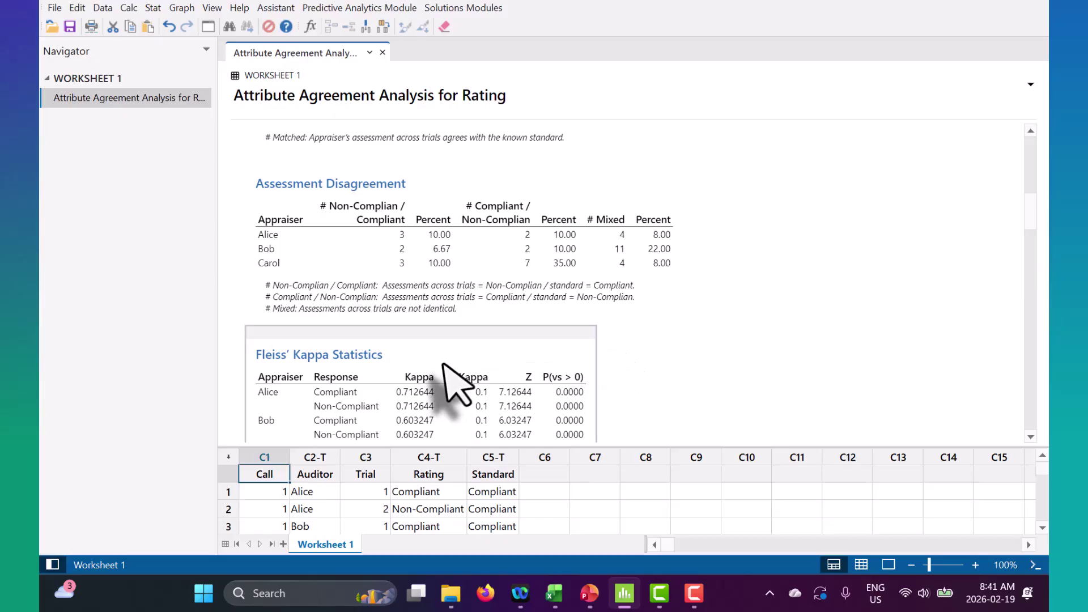
{"action": "scroll", "coordinate": [522, 316], "scroll_direction": "down", "scroll_amount": 2}
{"action": "left_click", "coordinate": [442, 322]}
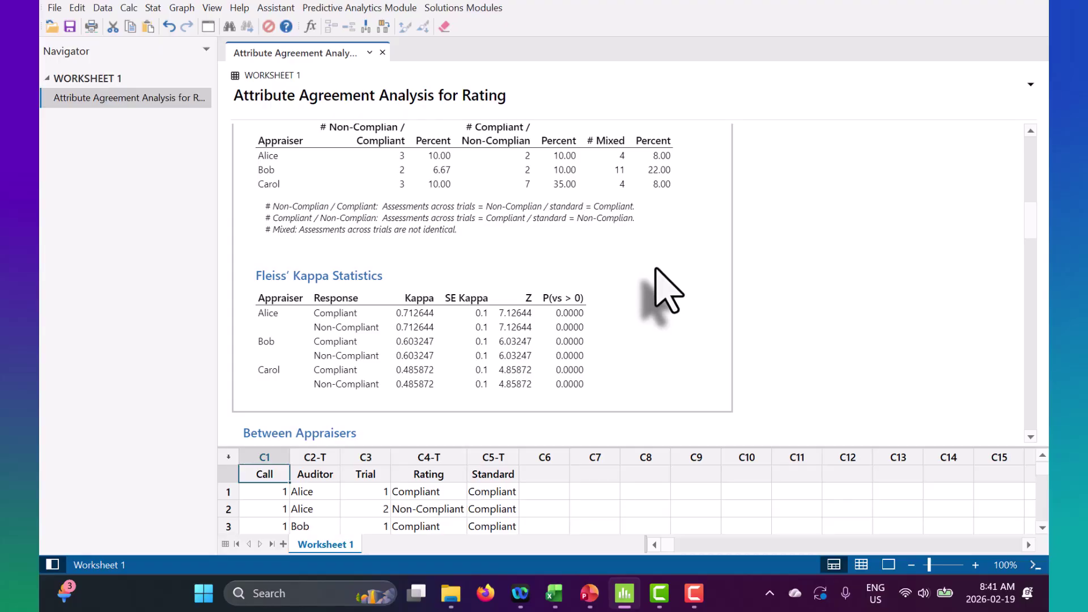
{"action": "scroll", "coordinate": [672, 309], "scroll_direction": "down", "scroll_amount": 3}
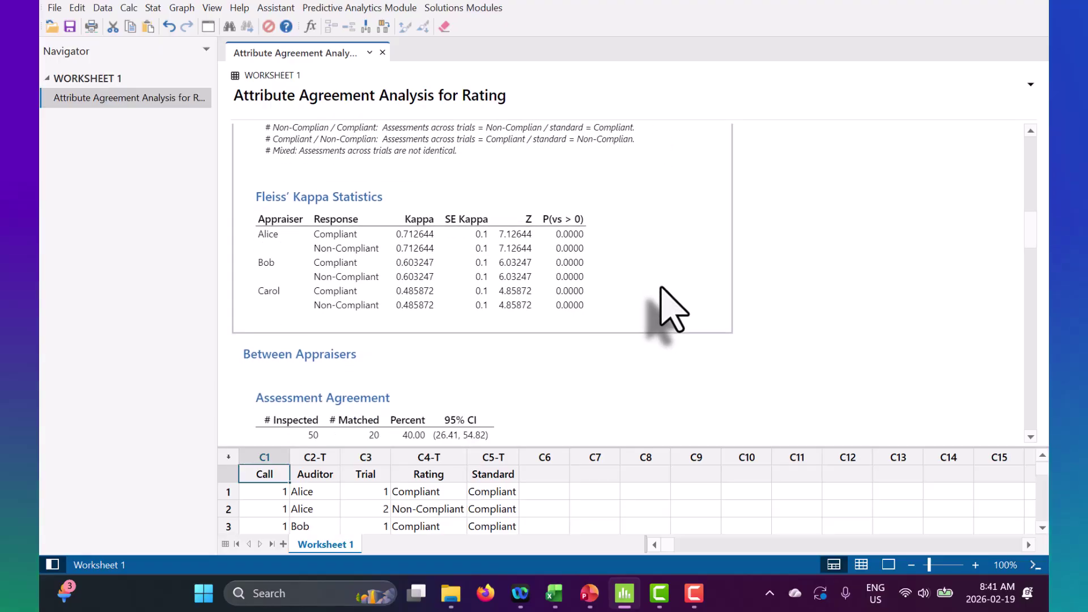
{"action": "scroll", "coordinate": [671, 309], "scroll_direction": "down", "scroll_amount": 9}
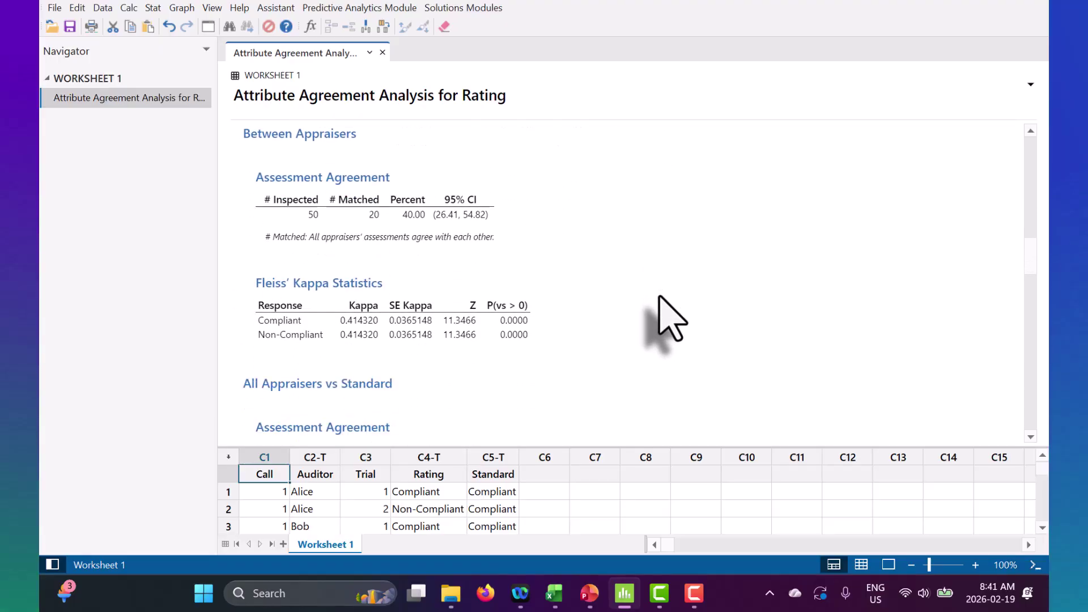
{"action": "scroll", "coordinate": [672, 320], "scroll_direction": "up", "scroll_amount": 4}
{"action": "scroll", "coordinate": [672, 321], "scroll_direction": "down", "scroll_amount": 16}
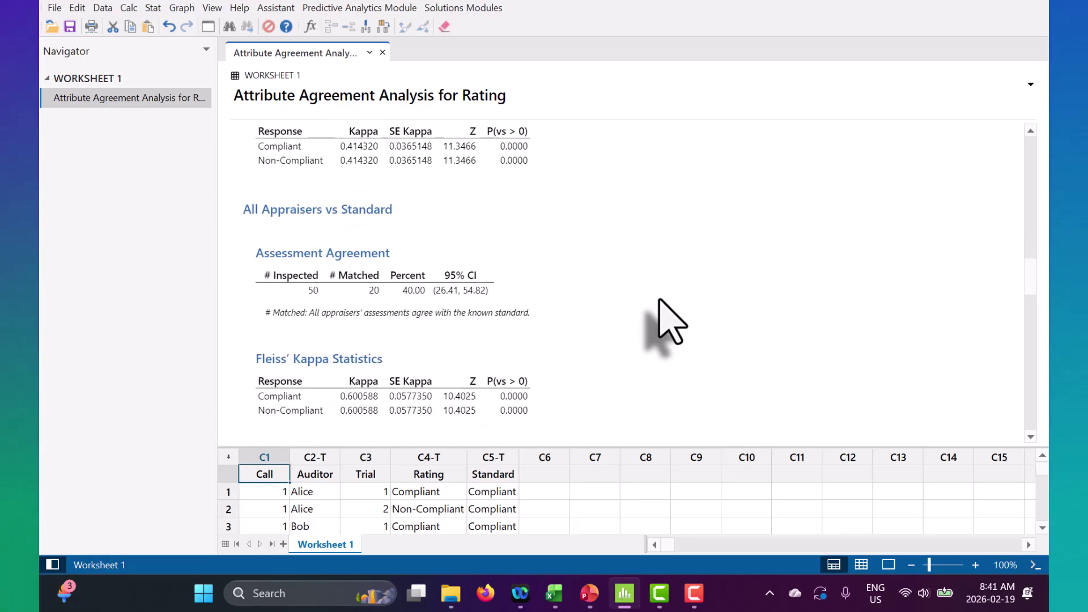
{"action": "scroll", "coordinate": [672, 320], "scroll_direction": "up", "scroll_amount": 3}
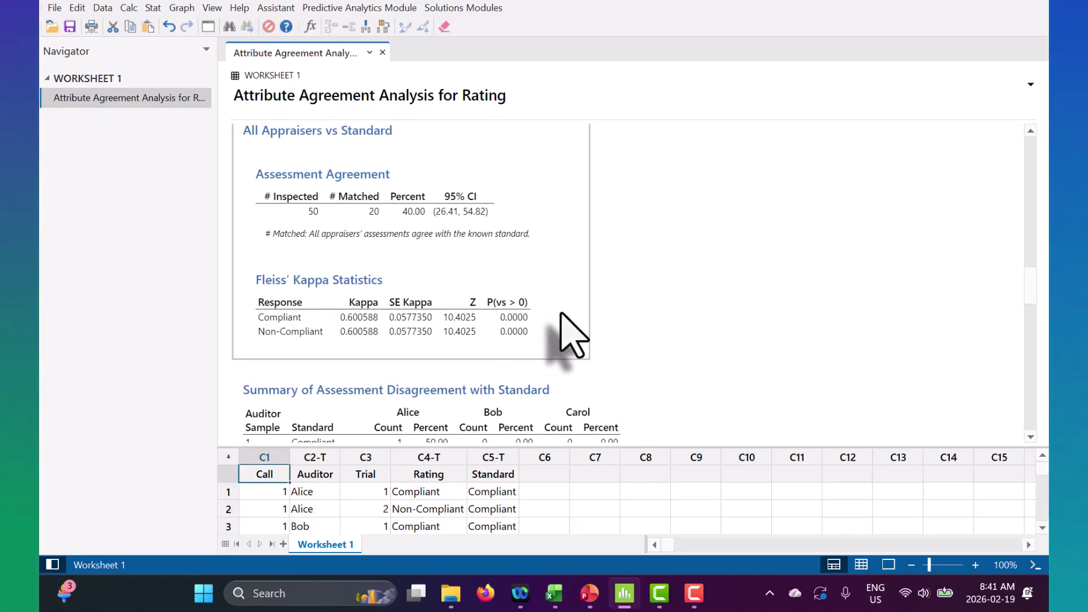
Skim the disagreement summary down to the agreement graphs, and re-examine the Assessment Disagreement table for each appraiser versus standard.
{"action": "scroll", "coordinate": [569, 336], "scroll_direction": "down", "scroll_amount": 20}
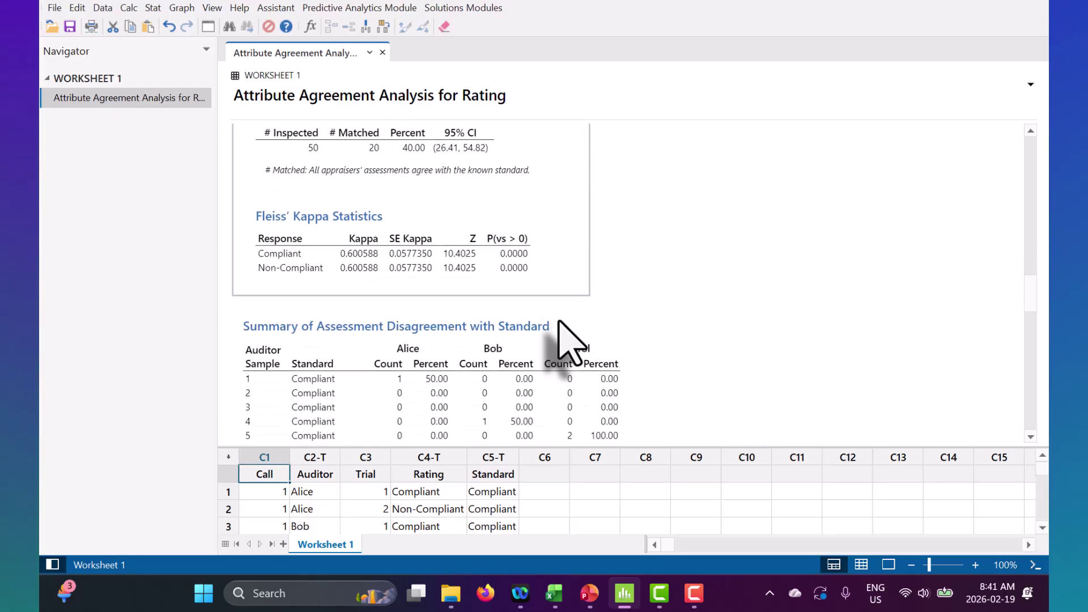
{"action": "scroll", "coordinate": [561, 326], "scroll_direction": "down", "scroll_amount": 15}
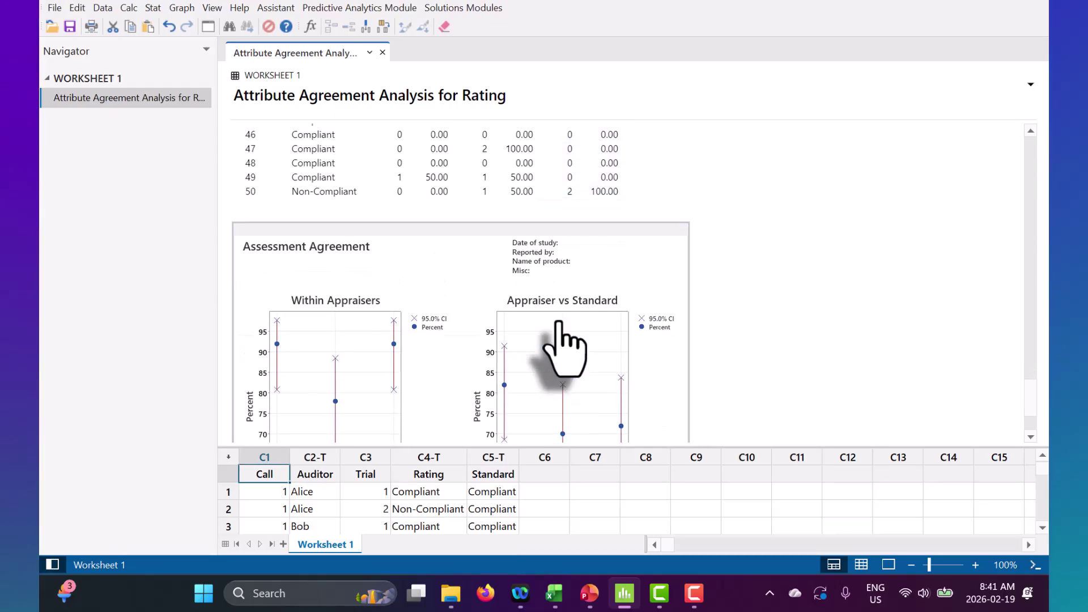
{"action": "scroll", "coordinate": [561, 323], "scroll_direction": "up", "scroll_amount": 20}
{"action": "scroll", "coordinate": [561, 337], "scroll_direction": "up", "scroll_amount": 9}
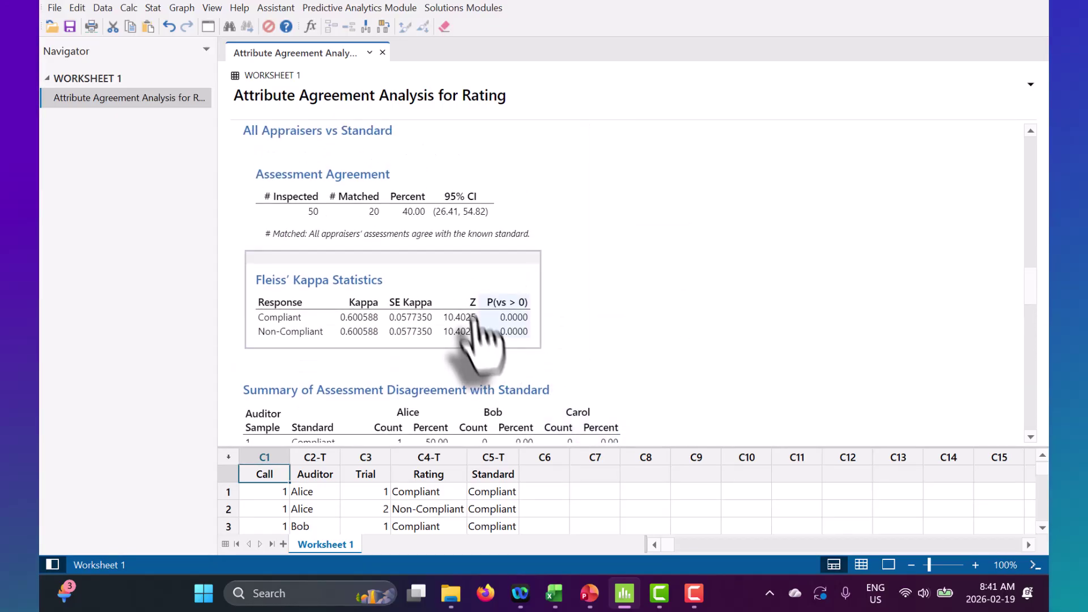
{"action": "scroll", "coordinate": [493, 308], "scroll_direction": "up", "scroll_amount": 3}
{"action": "scroll", "coordinate": [475, 294], "scroll_direction": "up", "scroll_amount": 8}
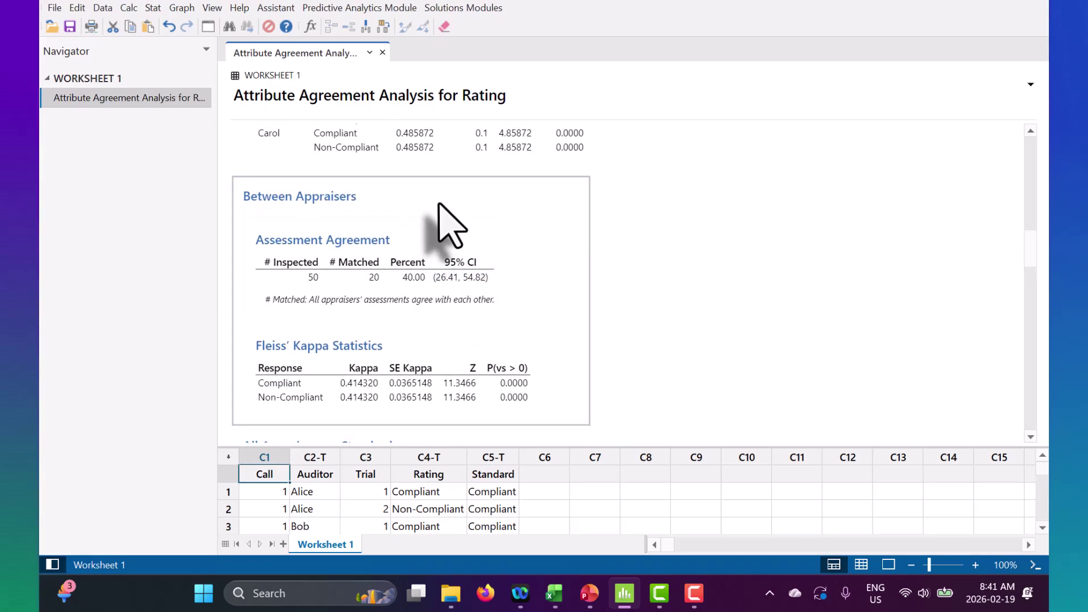
{"action": "scroll", "coordinate": [448, 224], "scroll_direction": "up", "scroll_amount": 10}
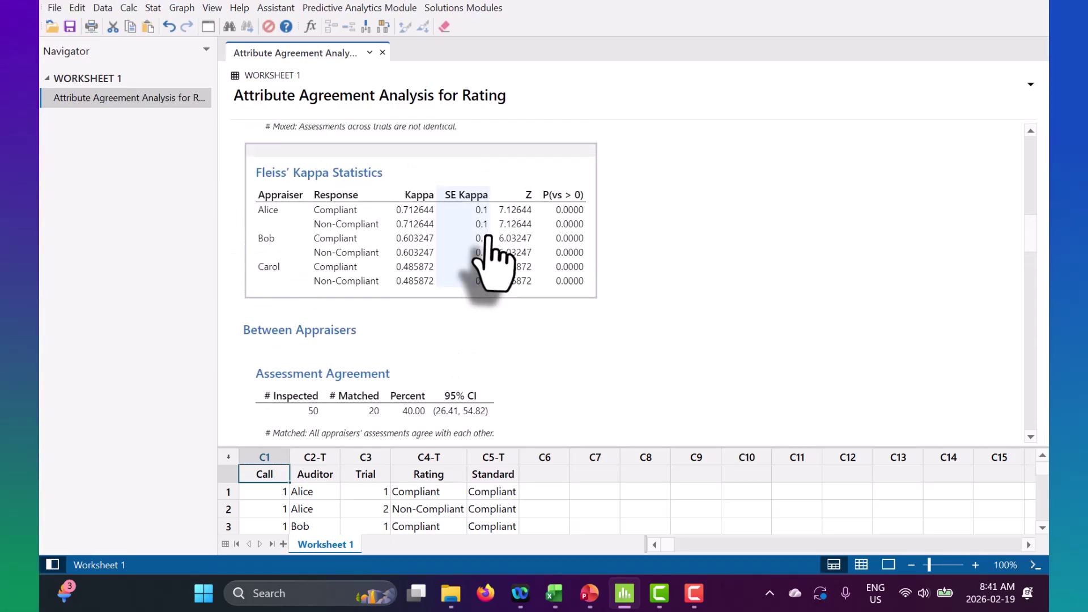
{"action": "scroll", "coordinate": [514, 259], "scroll_direction": "up", "scroll_amount": 3}
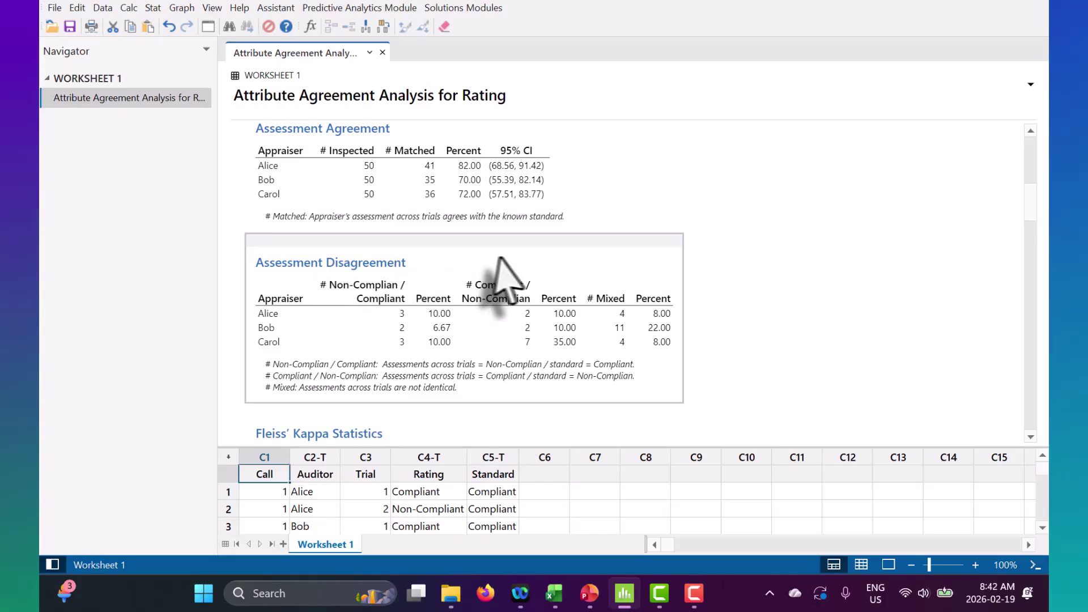
{"action": "scroll", "coordinate": [514, 278], "scroll_direction": "down", "scroll_amount": 3}
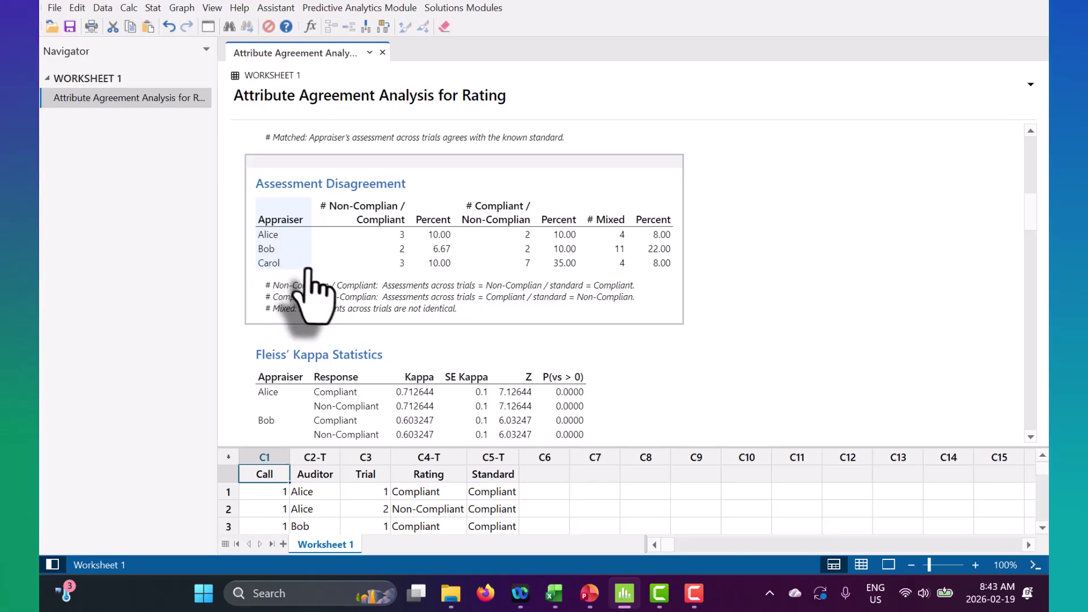
Examine the percent agreement and Fleiss' kappa between appraisers and for all appraisers versus standard.
{"action": "scroll", "coordinate": [363, 294], "scroll_direction": "down", "scroll_amount": 6}
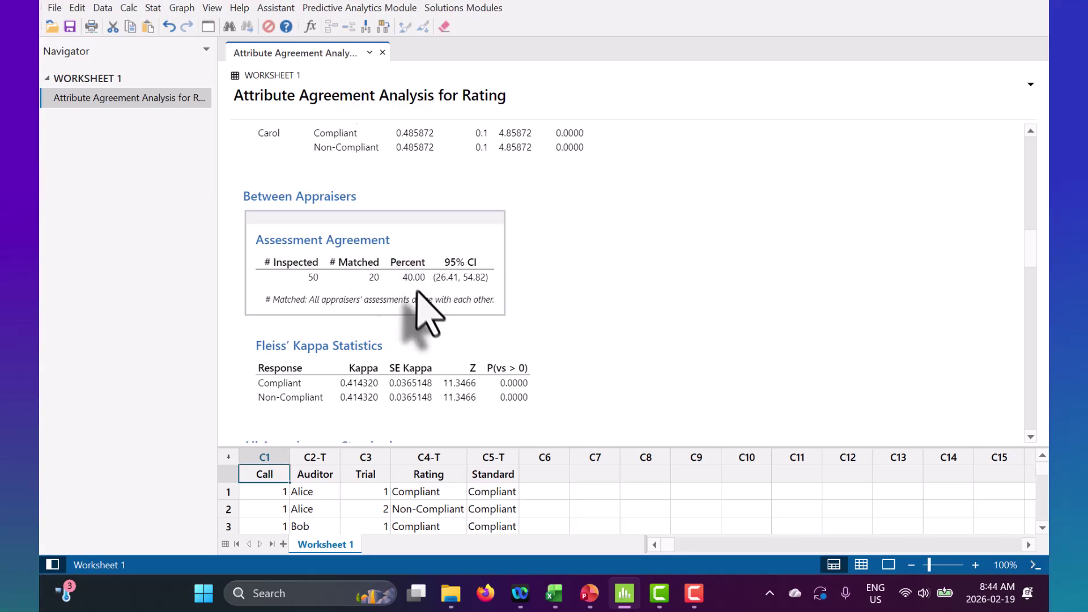
{"action": "scroll", "coordinate": [422, 306], "scroll_direction": "down", "scroll_amount": 3}
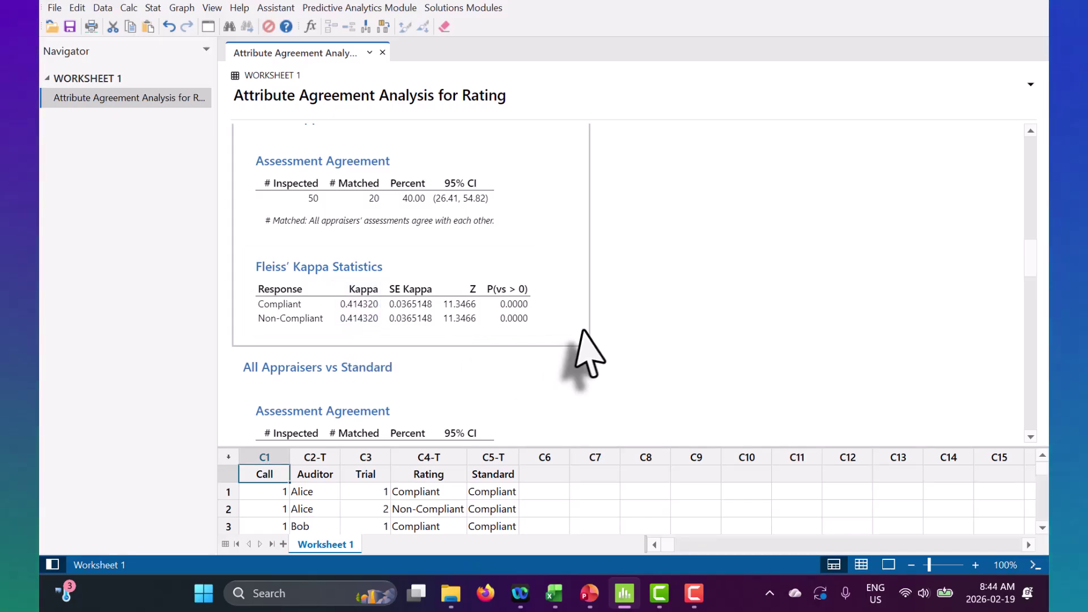
{"action": "scroll", "coordinate": [579, 334], "scroll_direction": "down", "scroll_amount": 2}
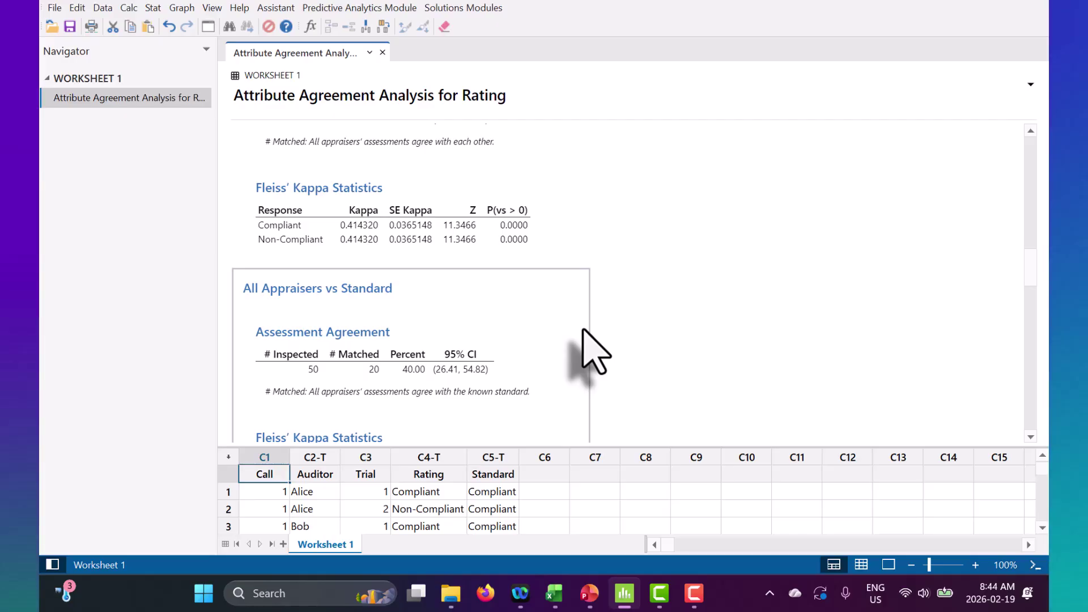
{"action": "scroll", "coordinate": [581, 338], "scroll_direction": "down", "scroll_amount": 3}
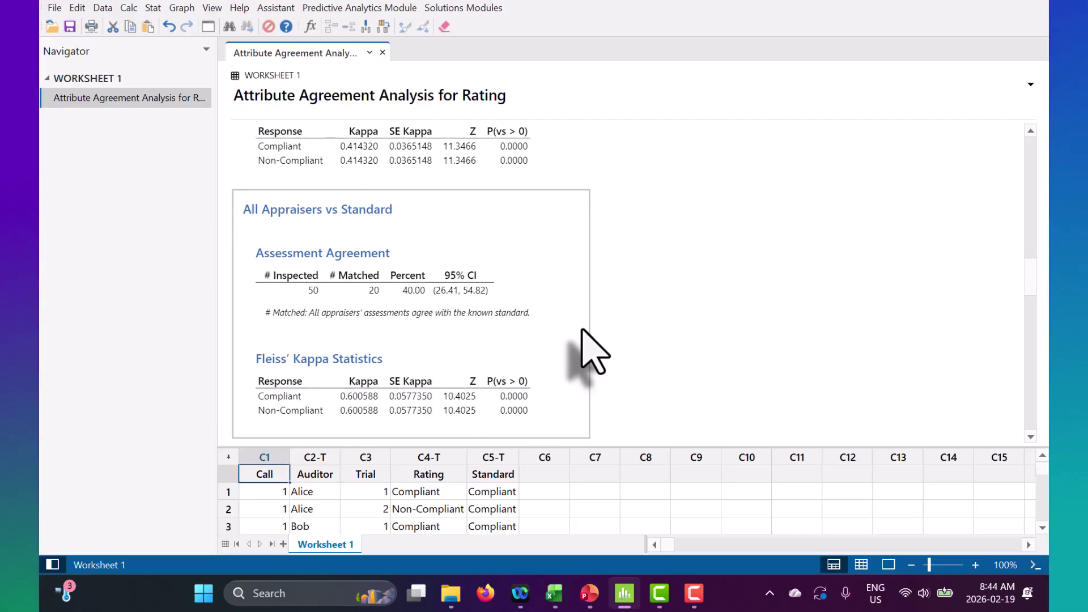
{"action": "scroll", "coordinate": [511, 299], "scroll_direction": "down", "scroll_amount": 2}
{"action": "scroll", "coordinate": [503, 296], "scroll_direction": "down", "scroll_amount": 1}
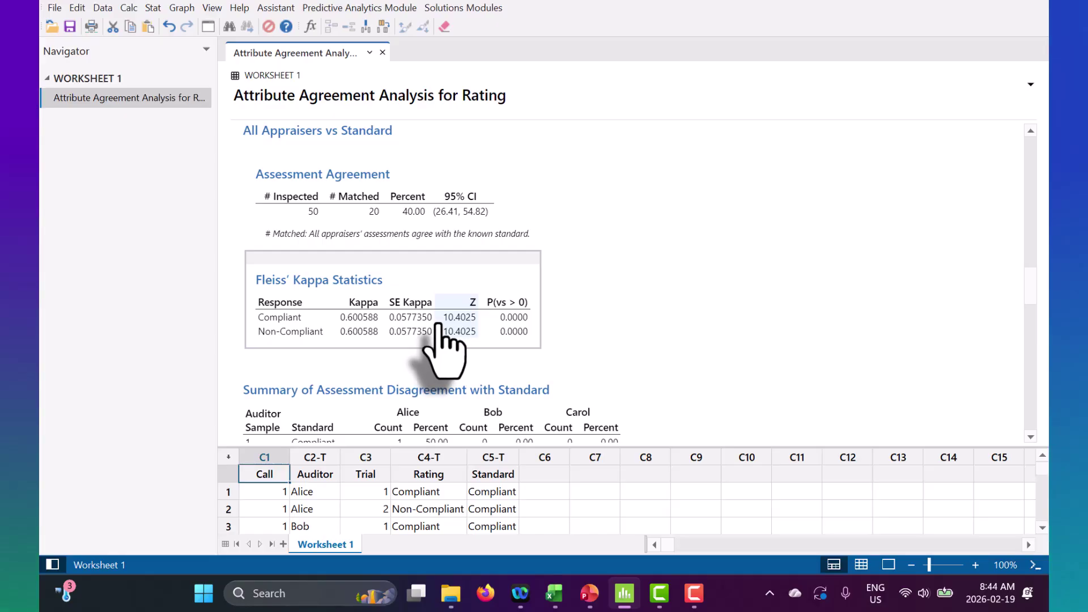
Read through the sample-by-sample Summary of Assessment Disagreement with Standard for the three appraisers.
{"action": "scroll", "coordinate": [439, 329], "scroll_direction": "down", "scroll_amount": 5}
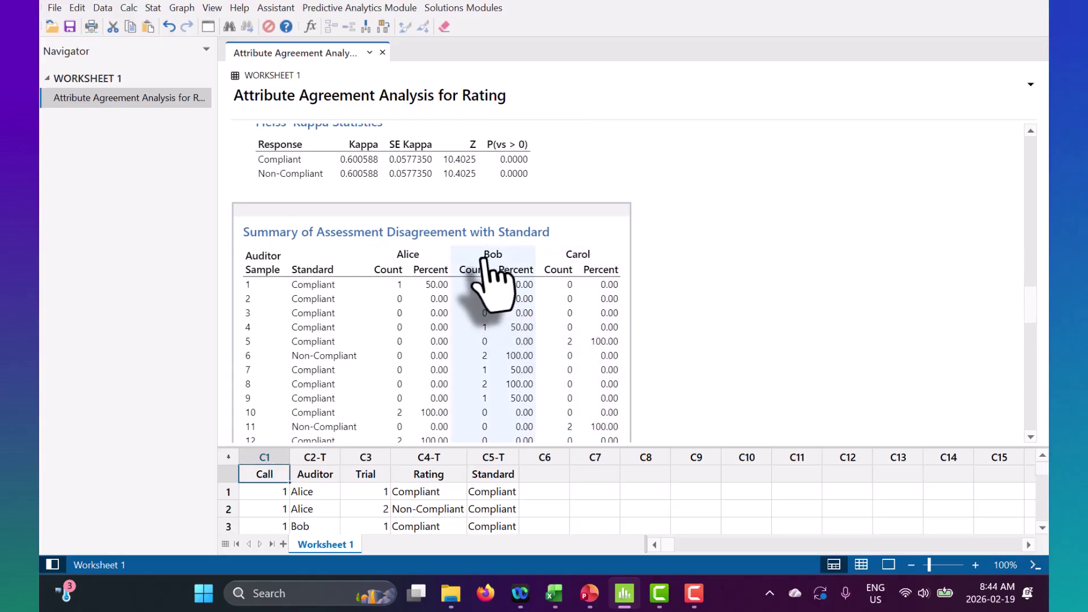
{"action": "scroll", "coordinate": [533, 295], "scroll_direction": "down", "scroll_amount": 15}
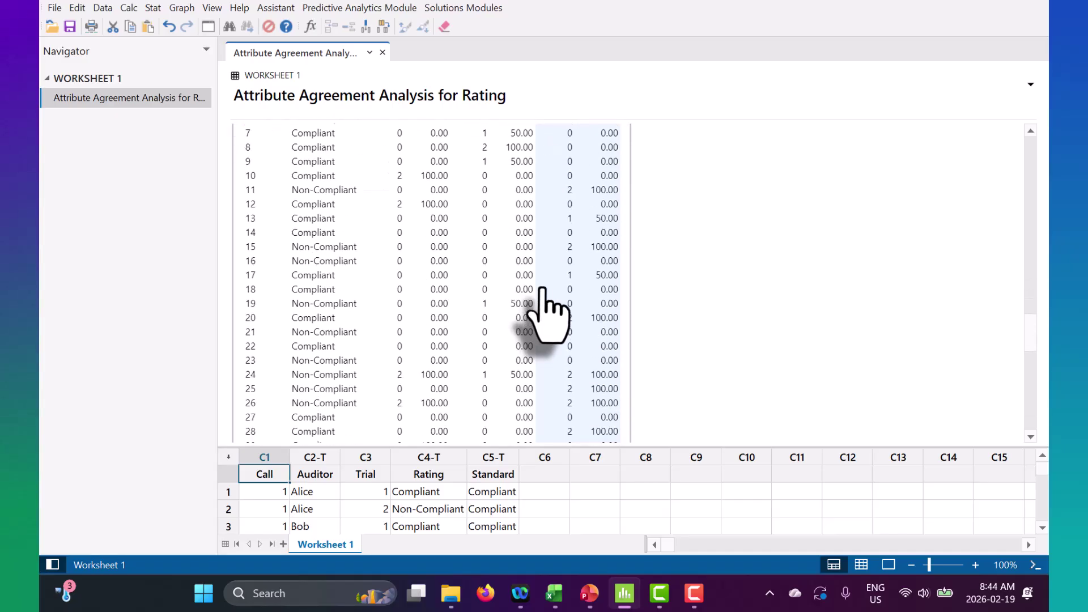
{"action": "scroll", "coordinate": [544, 309], "scroll_direction": "down", "scroll_amount": 10}
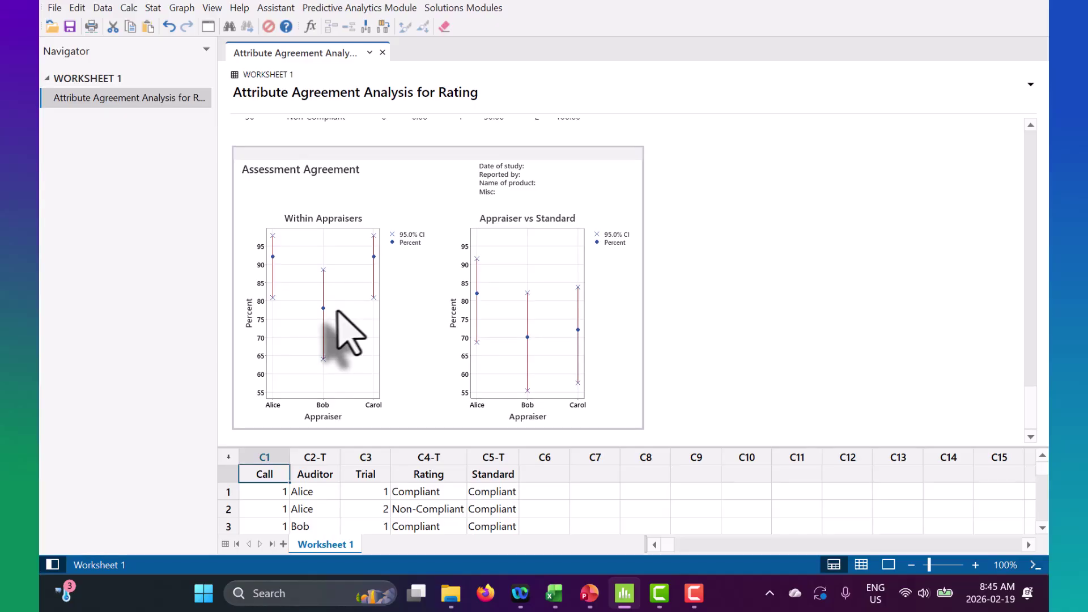
Compare the appraisers' percent agreement and 95% confidence intervals in the Within Appraisers and Appraiser vs Standard graphs.
{"action": "mouse_move", "coordinate": [324, 309]}
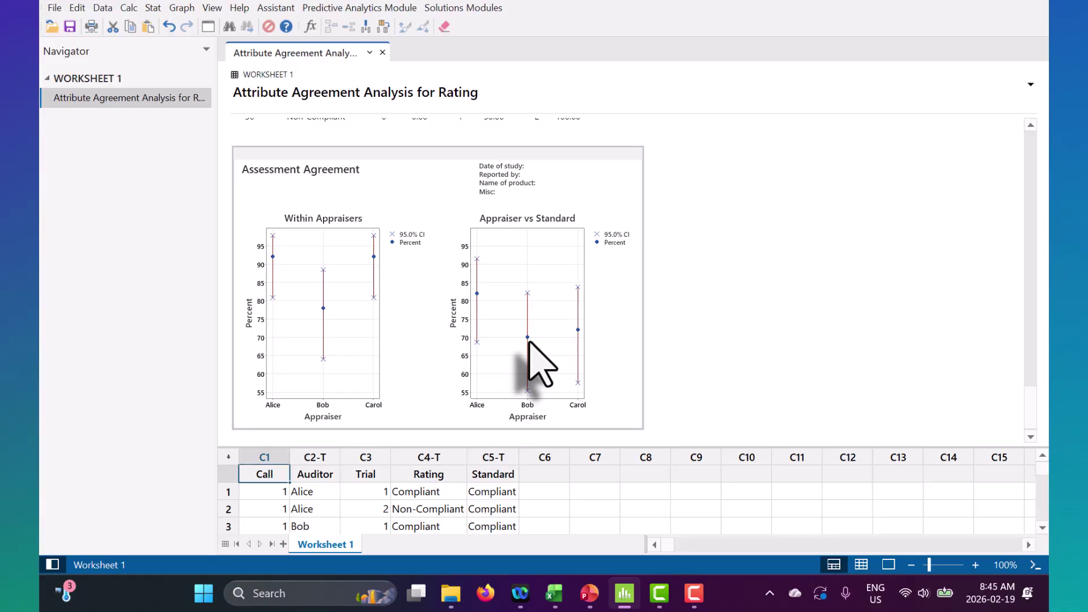
{"action": "mouse_move", "coordinate": [527, 339]}
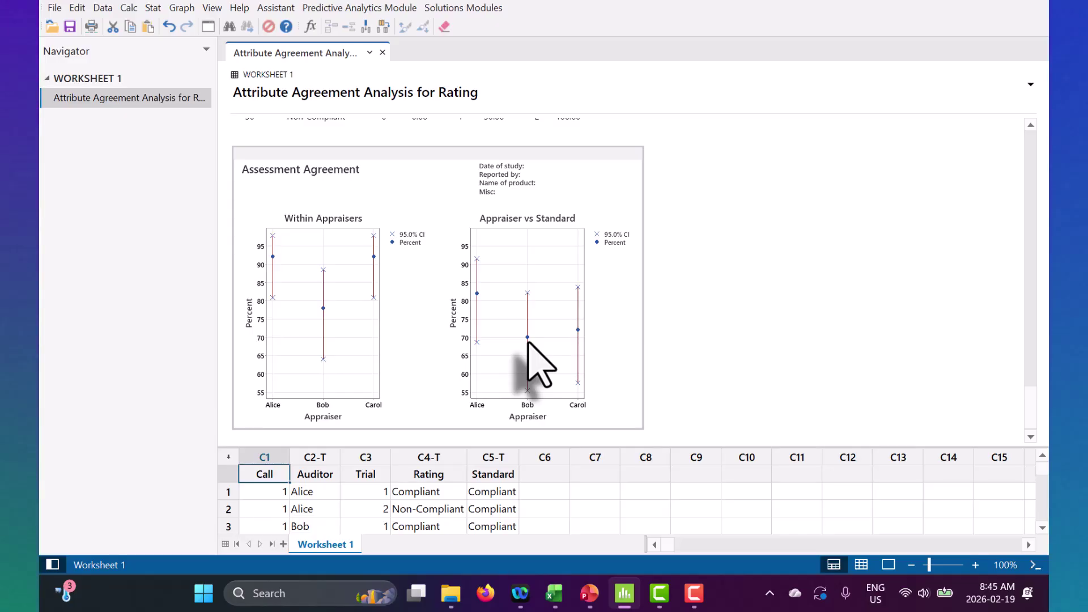
{"action": "mouse_move", "coordinate": [375, 257]}
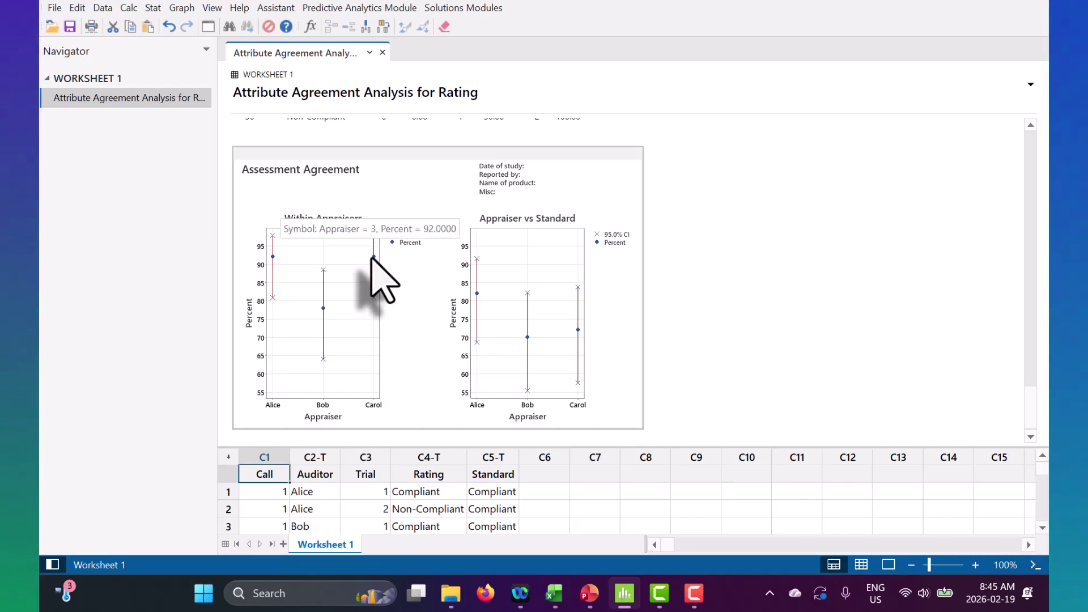
{"action": "mouse_move", "coordinate": [578, 331]}
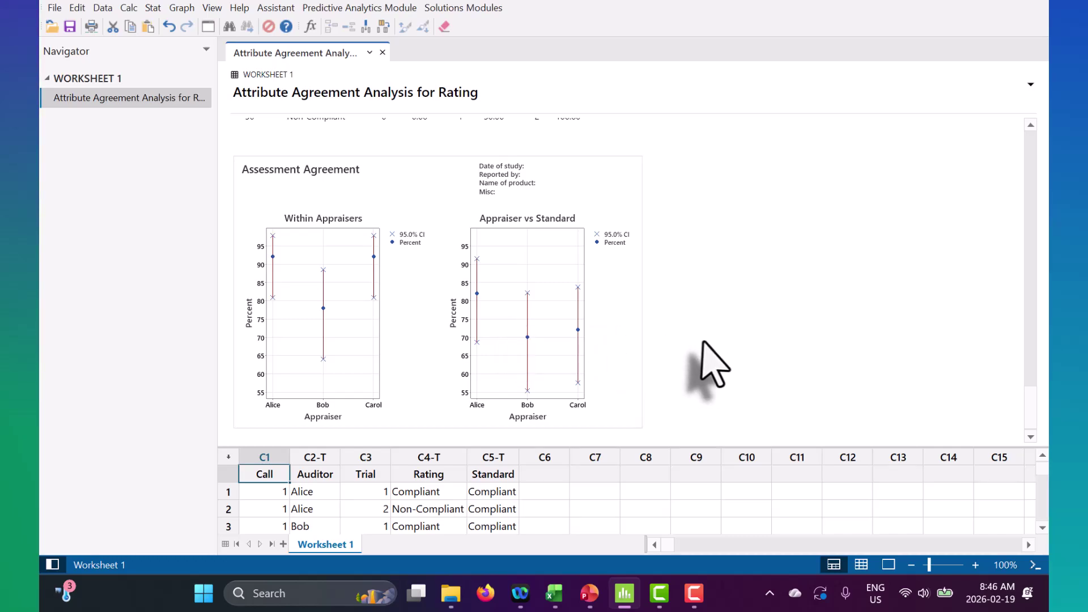
{"action": "scroll", "coordinate": [703, 342], "scroll_direction": "up", "scroll_amount": 15}
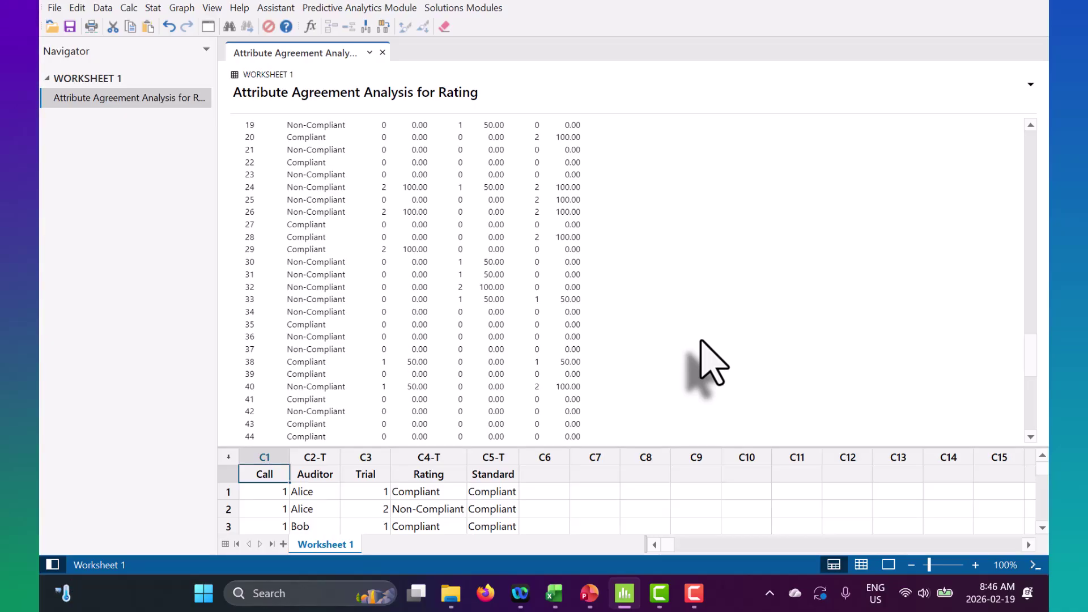
{"action": "scroll", "coordinate": [701, 340], "scroll_direction": "down", "scroll_amount": 10}
{"action": "scroll", "coordinate": [703, 342], "scroll_direction": "down", "scroll_amount": 1}
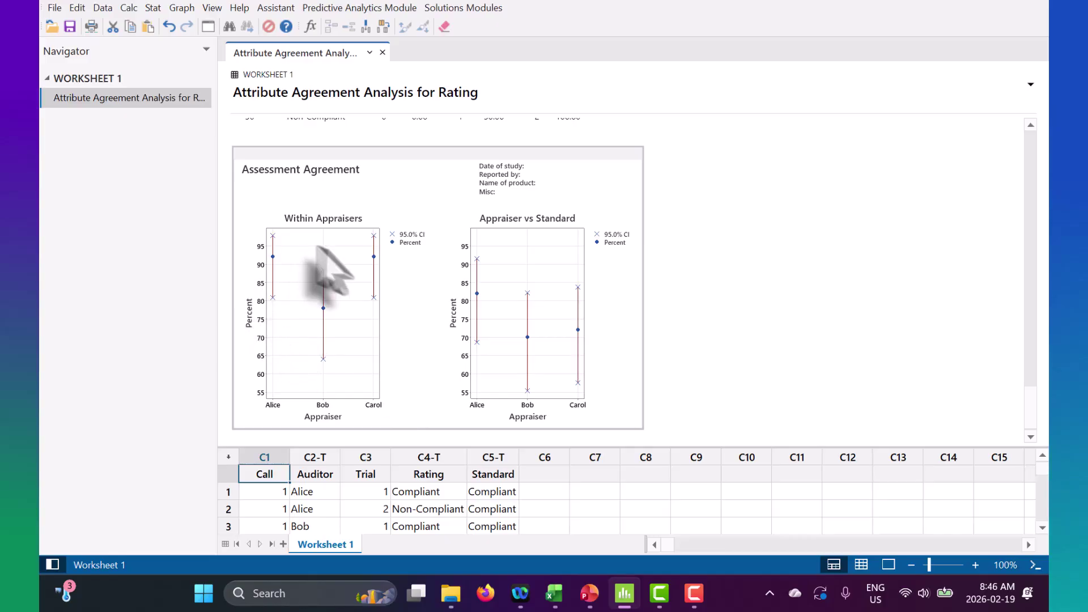
{"action": "mouse_move", "coordinate": [323, 311]}
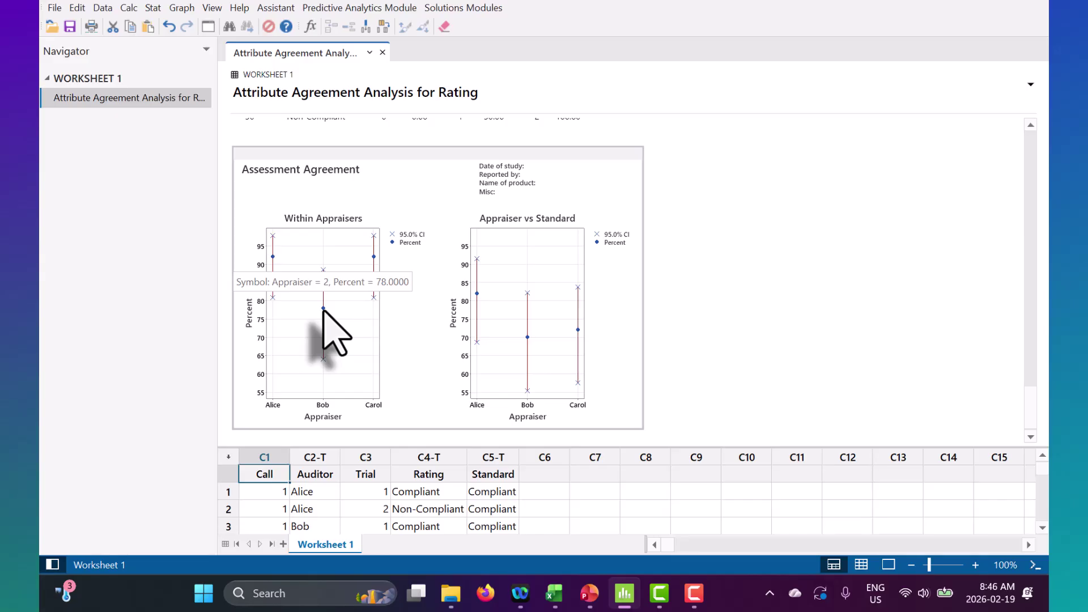
{"action": "mouse_move", "coordinate": [527, 336]}
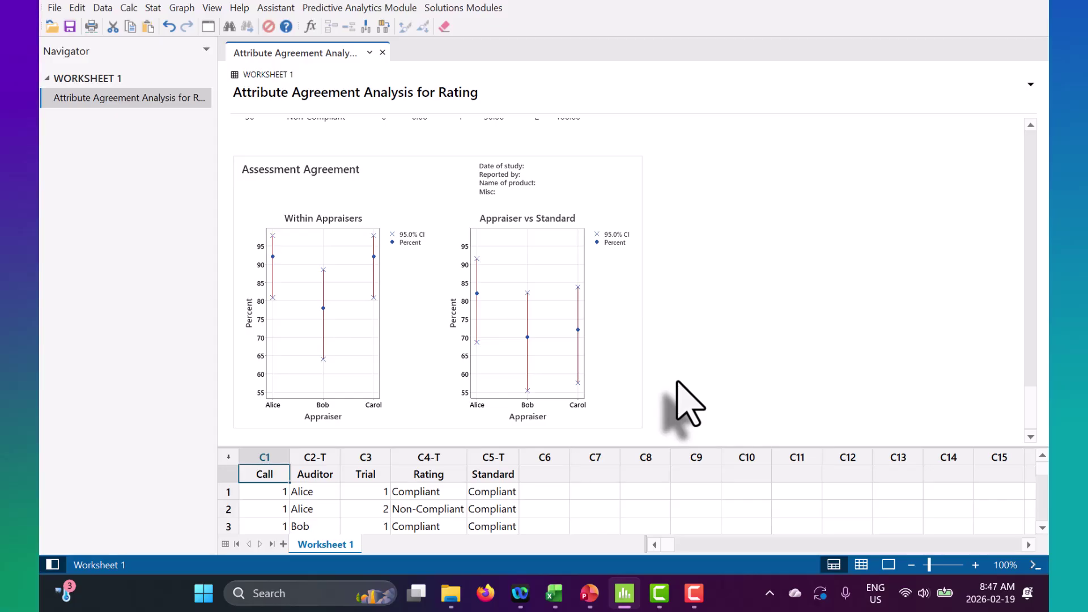
{"action": "scroll", "coordinate": [689, 404], "scroll_direction": "up", "scroll_amount": 2}
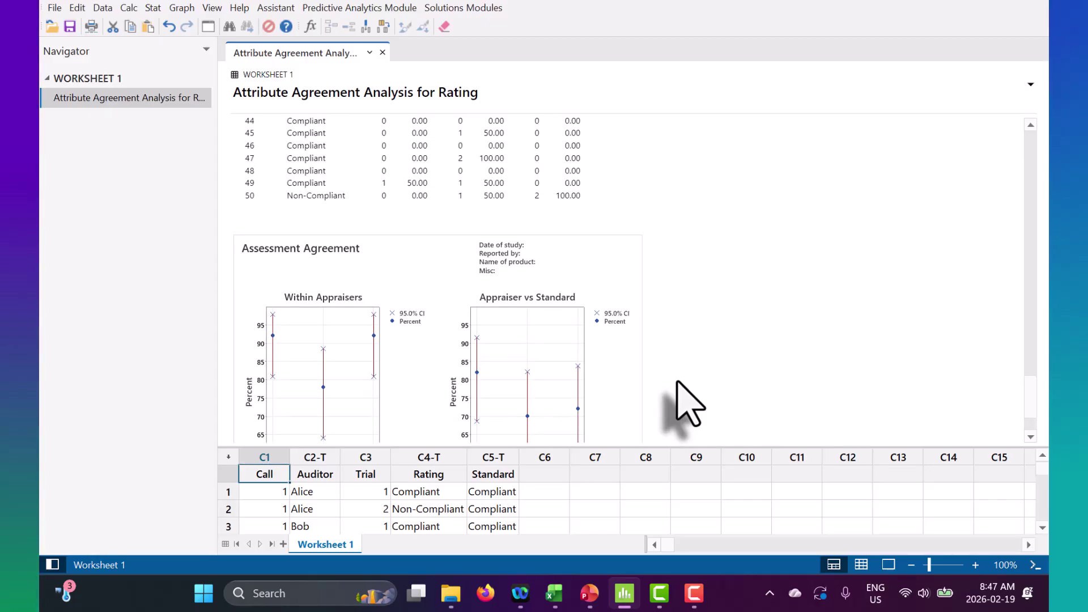